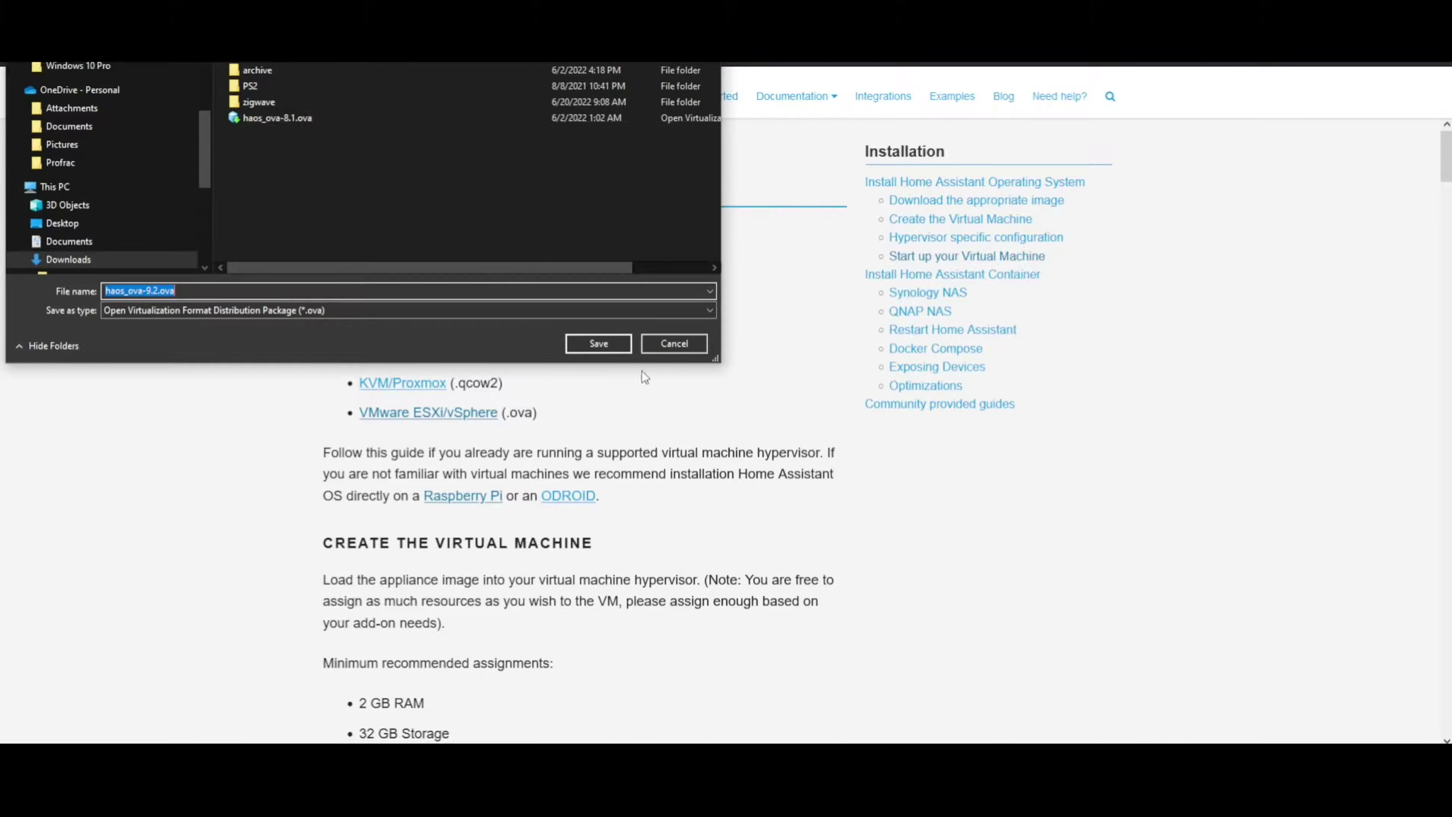
- Save haos_ova-9.2.ova to Downloads, and start a virtual machine import from OVA files in Virtual Machine Manager
click(601, 342)
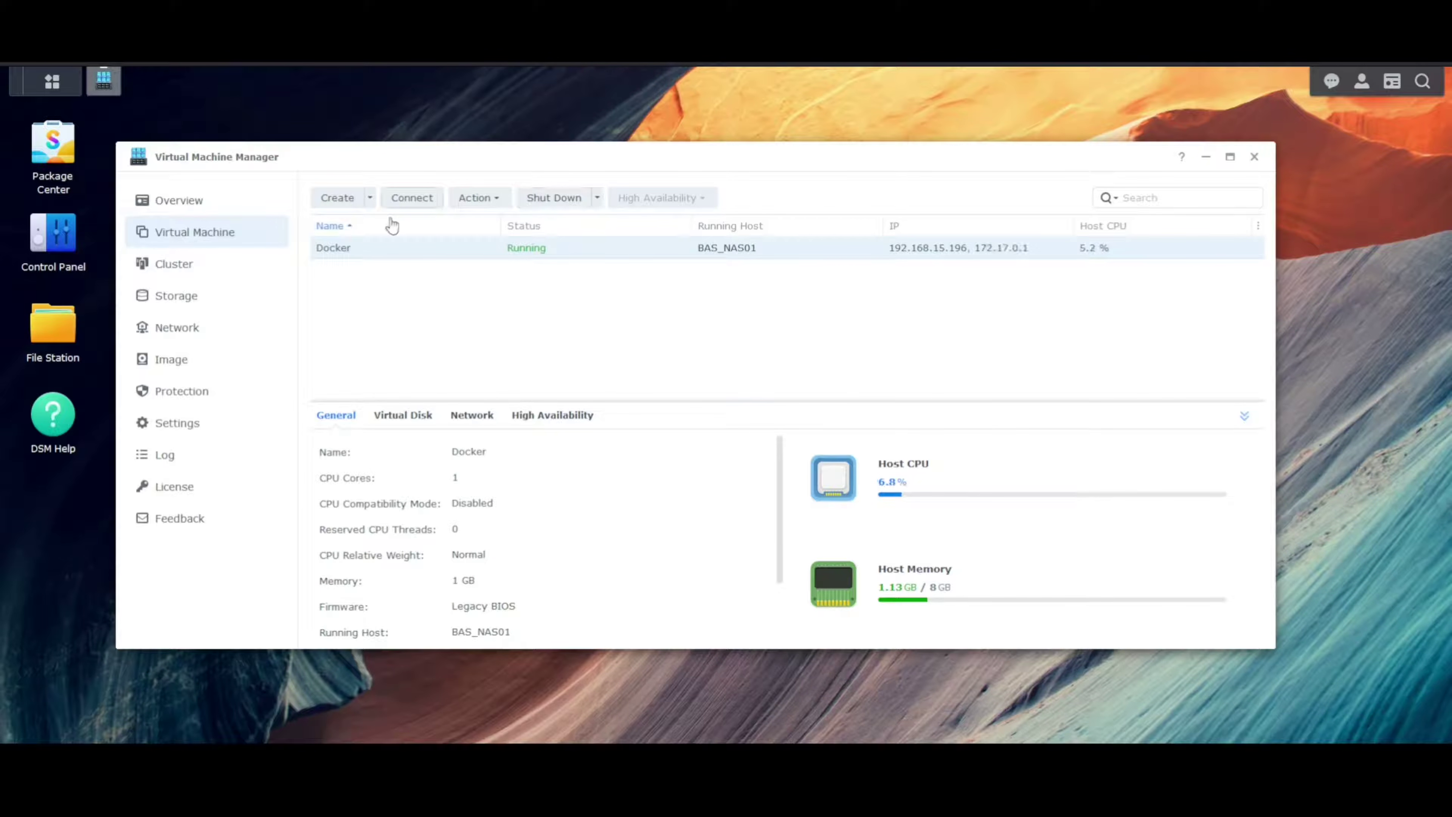
click(370, 198)
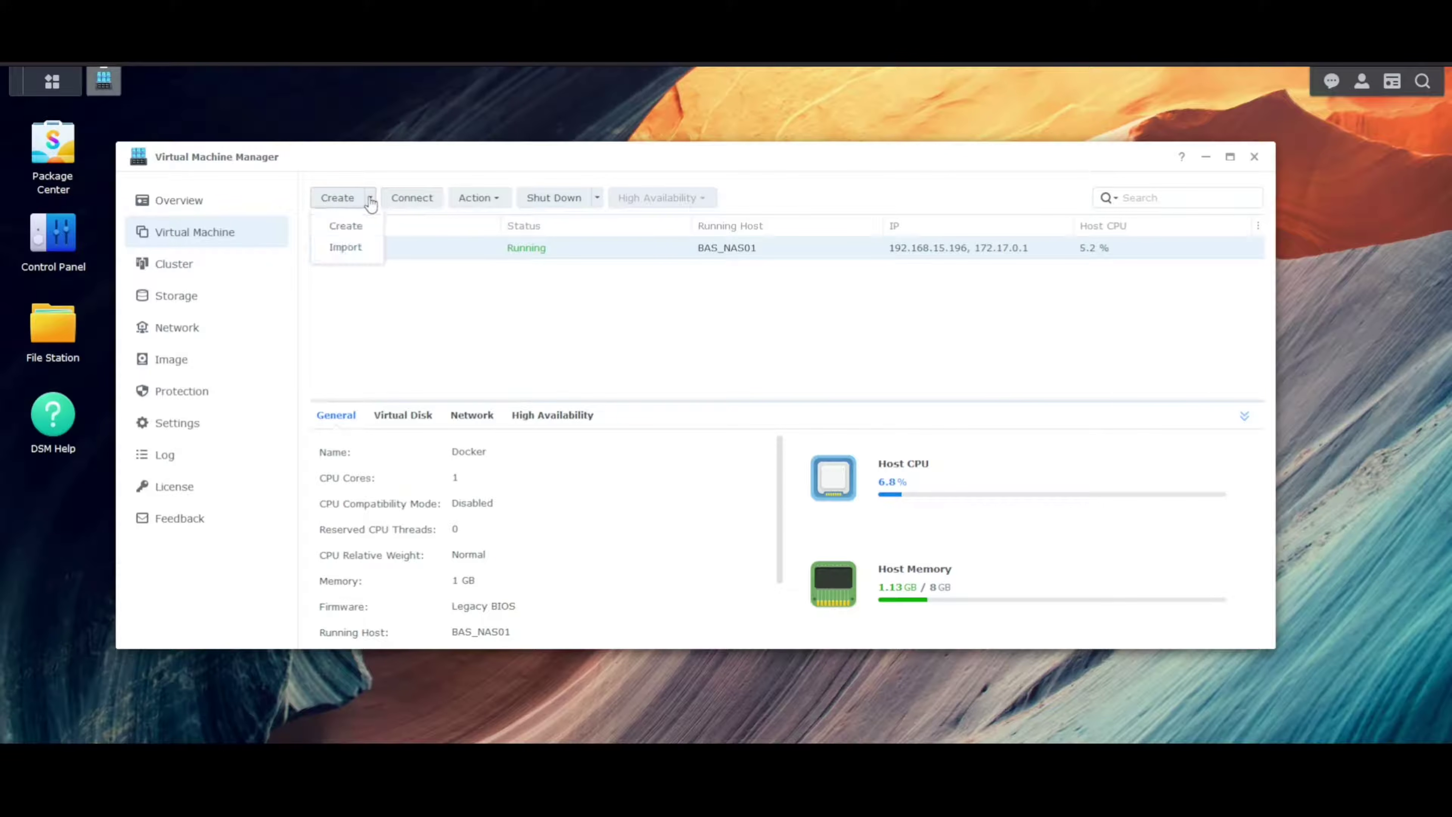
click(345, 247)
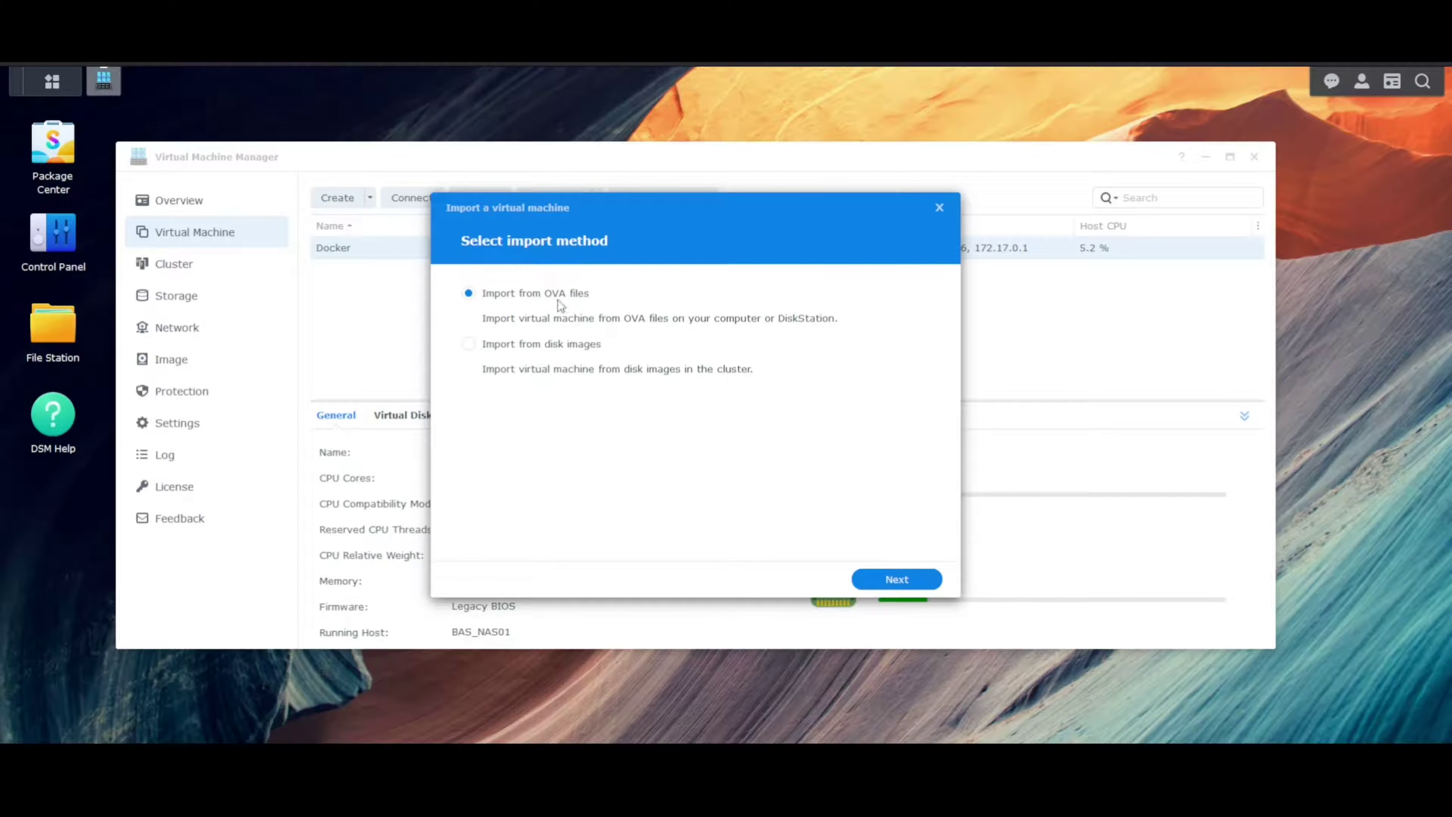
click(897, 580)
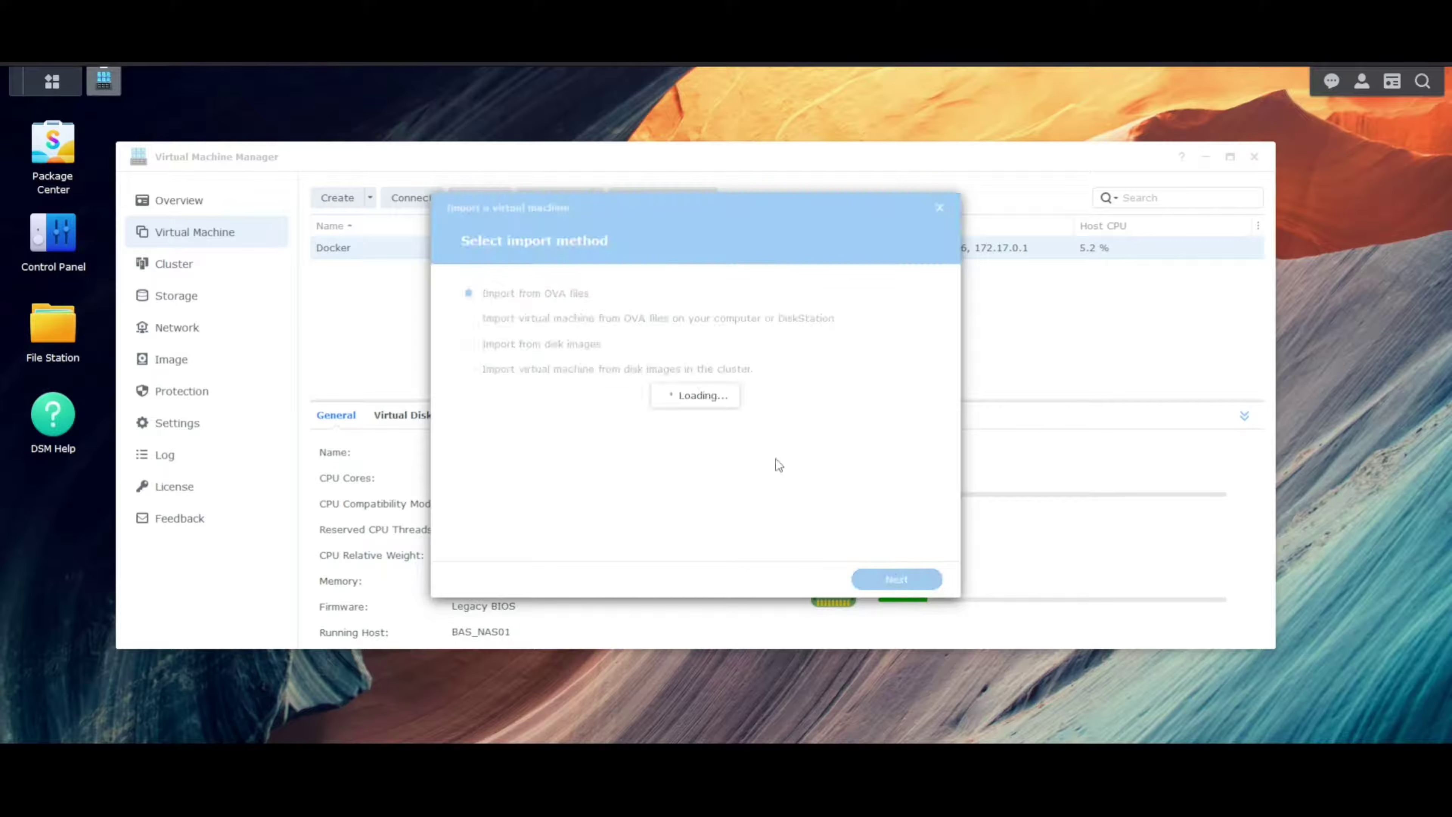
- Choose haos_ova-9.2.ova from the computer's Downloads folder as the file to upload for the import
click(532, 293)
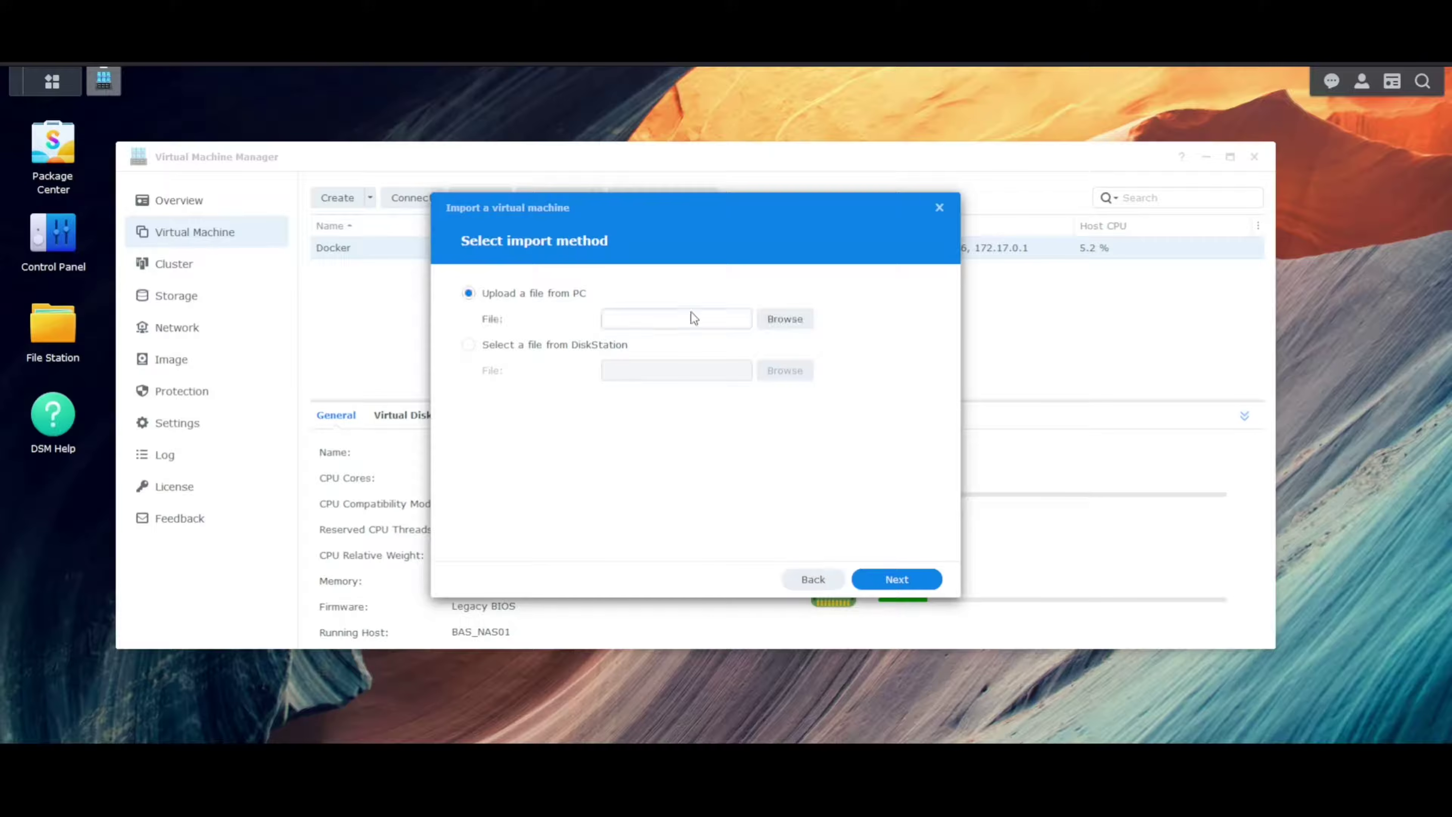
click(801, 321)
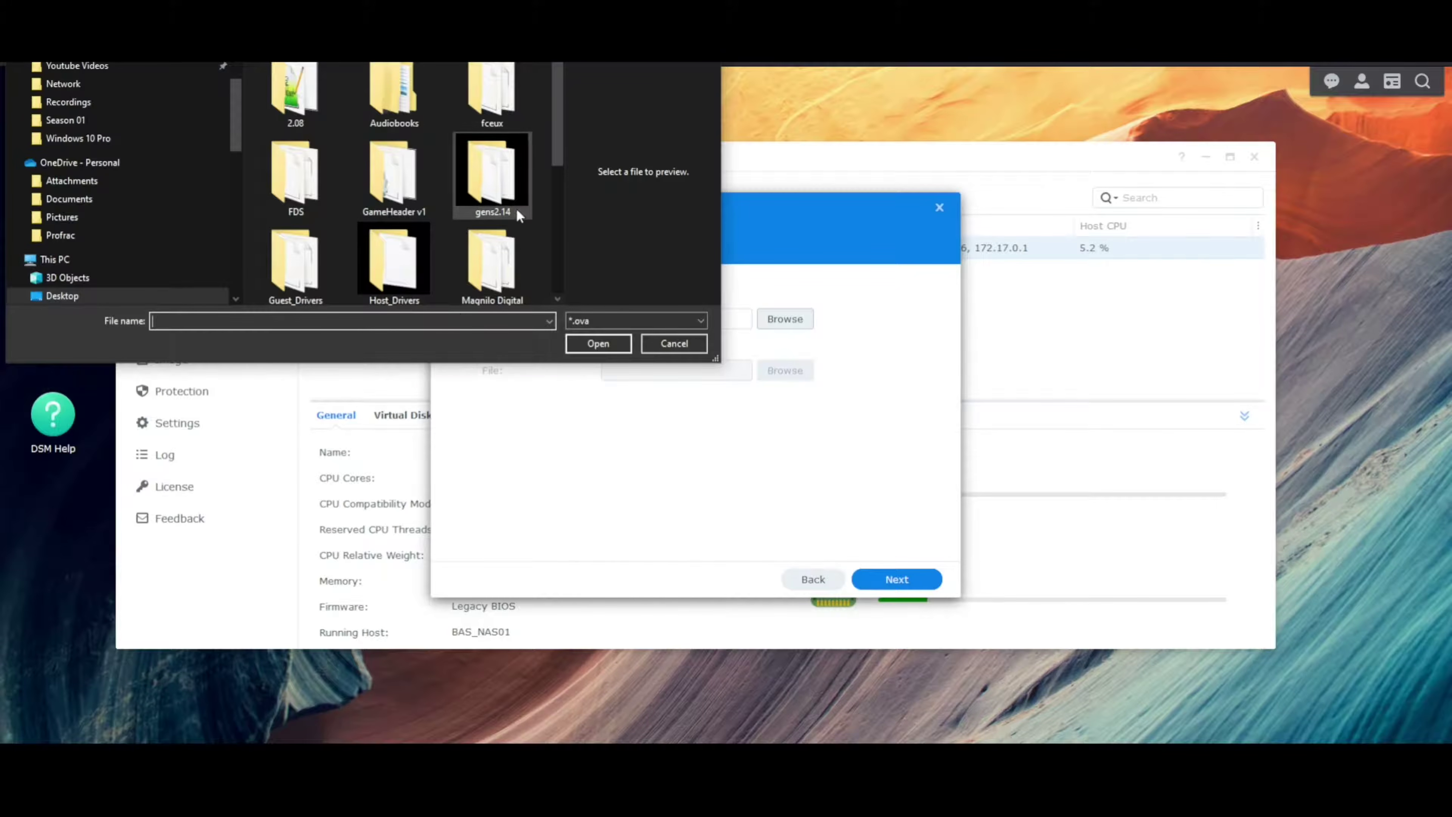
scroll(114, 70, up, 2)
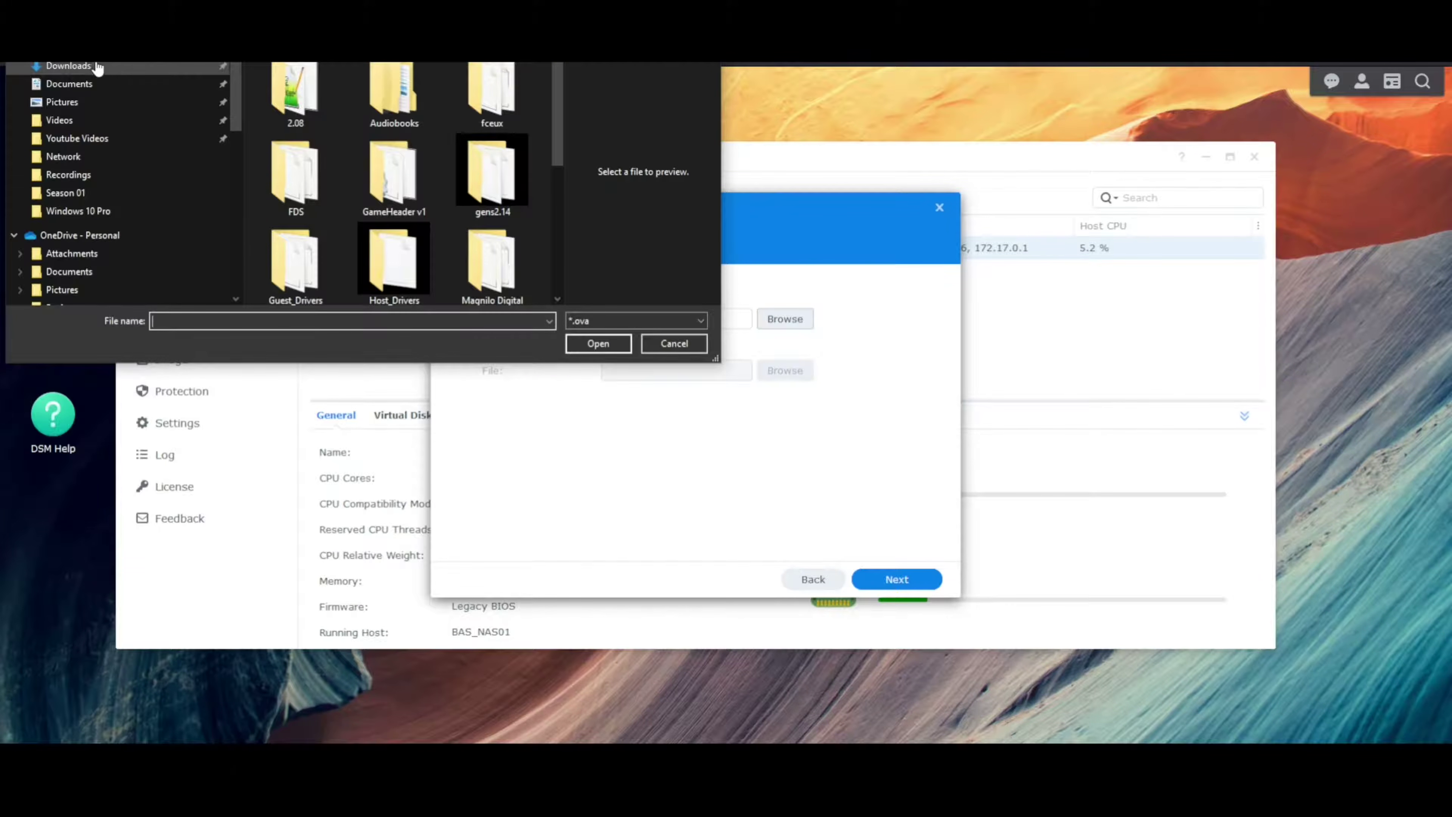
click(97, 68)
click(323, 135)
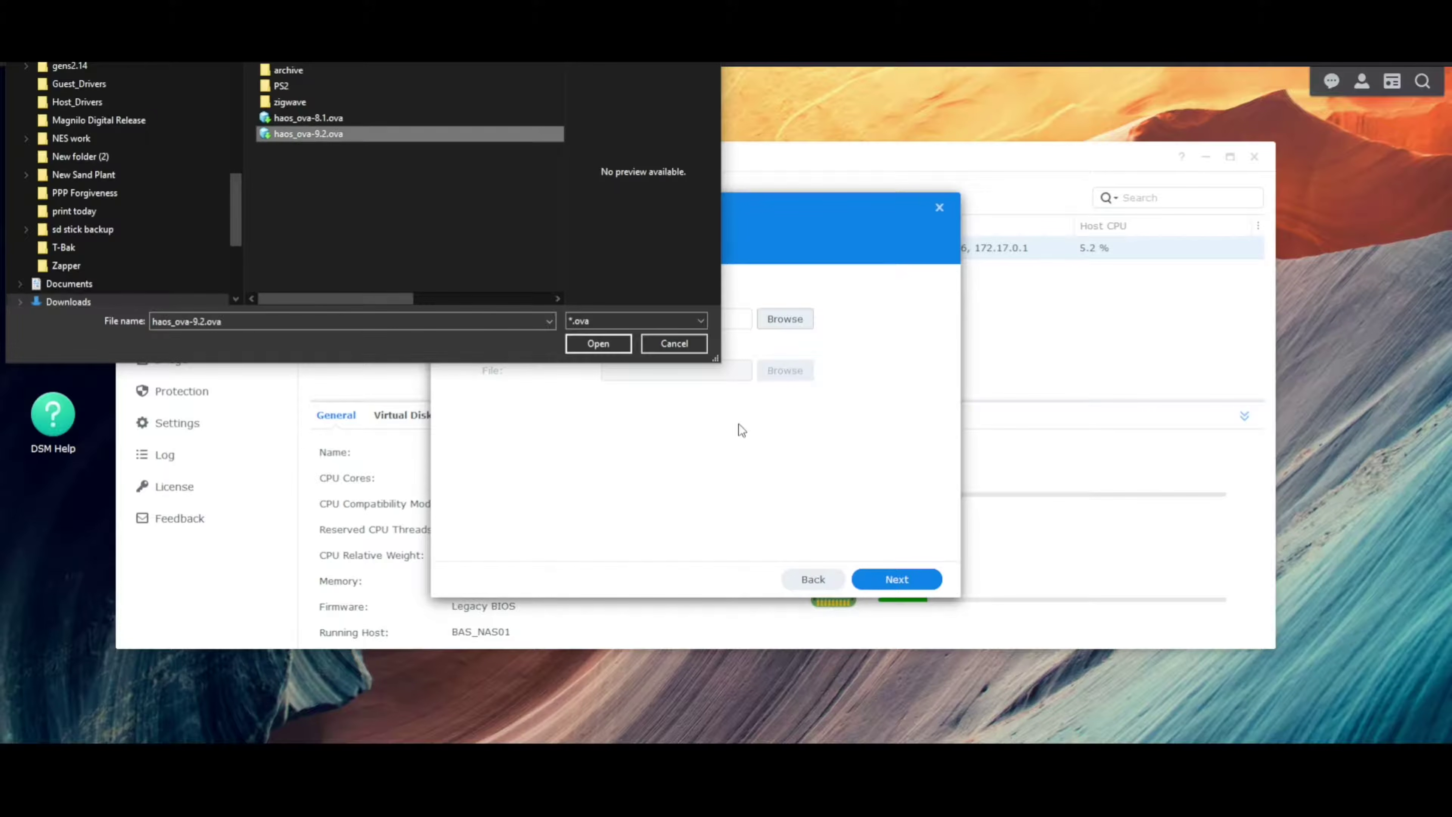
click(595, 343)
click(873, 574)
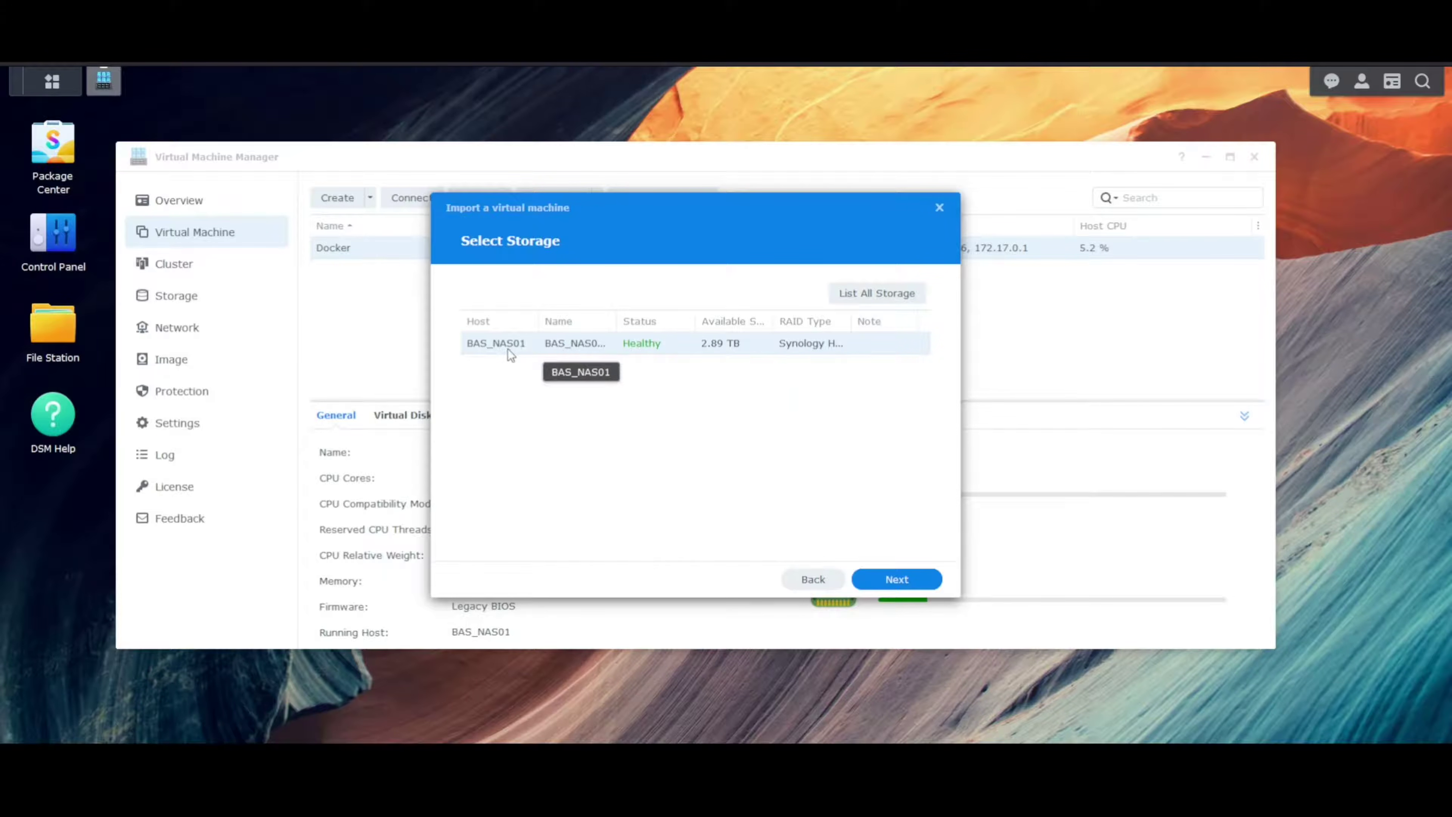
- Use the BAS_NAS01 storage and configure the machine as Home Assistant with 2 CPUs, 2 GB memory and the vmvga video card
click(895, 579)
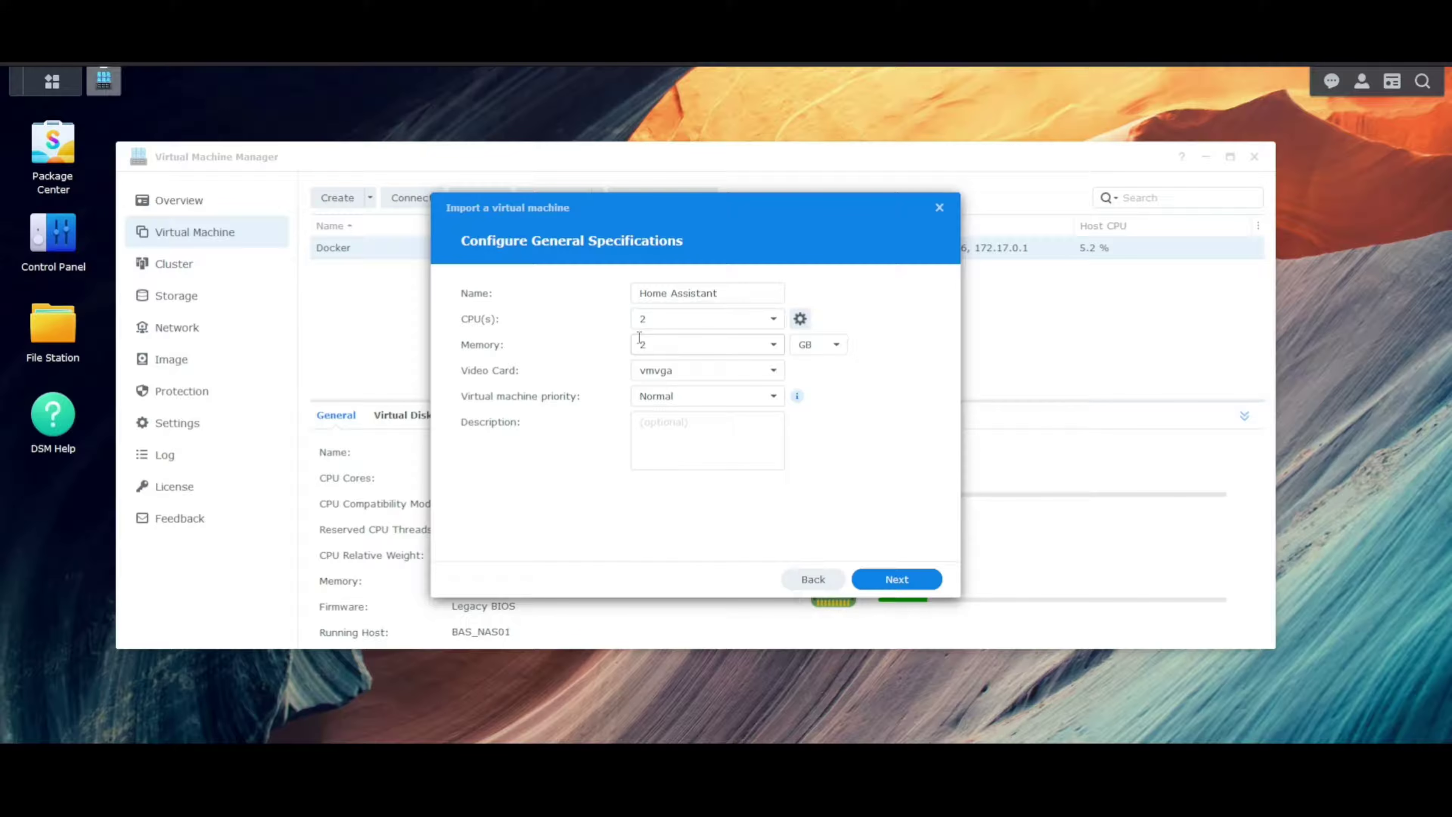
click(650, 372)
click(919, 579)
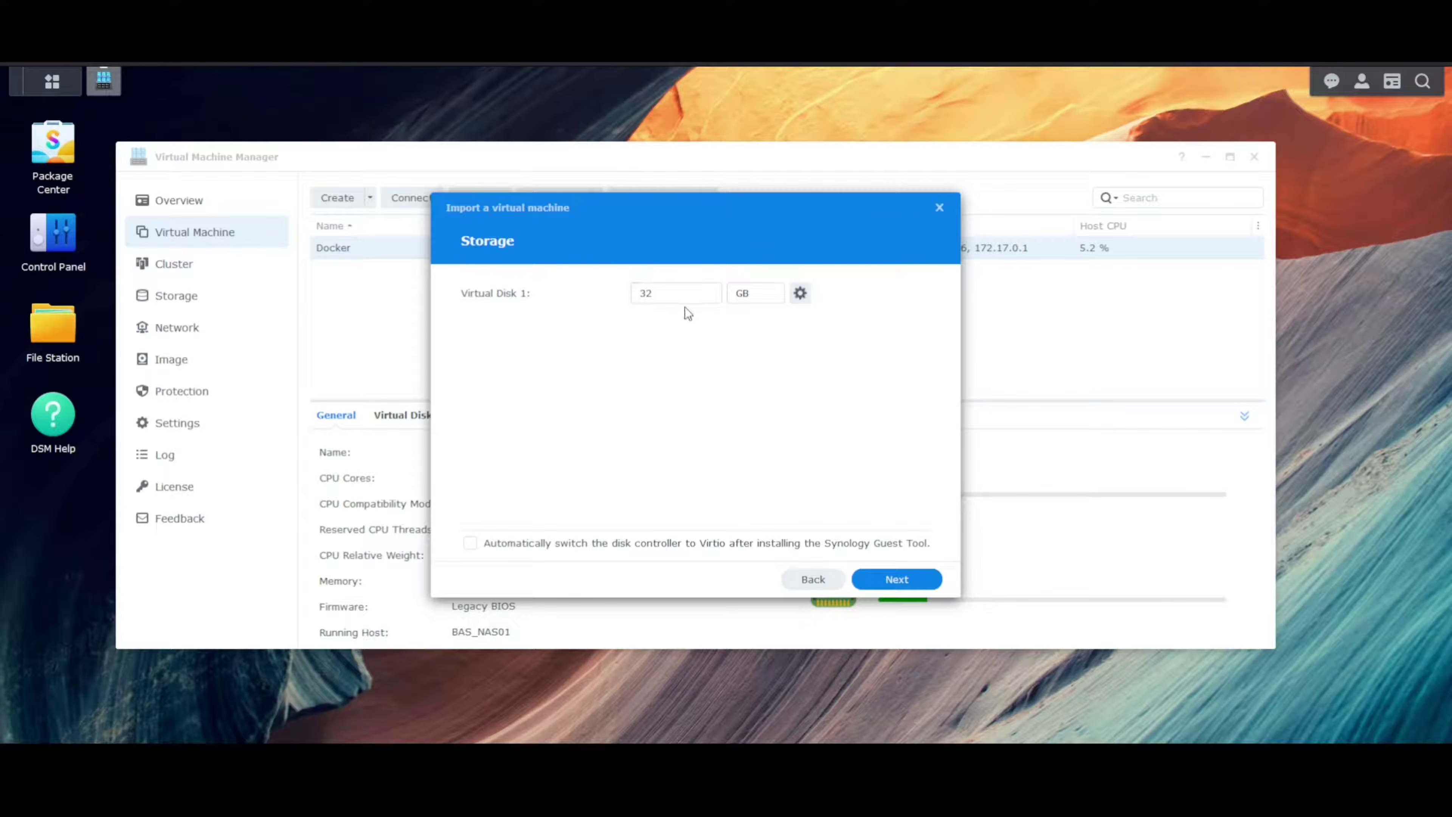
- Accept the 32 GB virtual disk and the Default VM Network with the e1000 adapter model
mouse_move(644, 285)
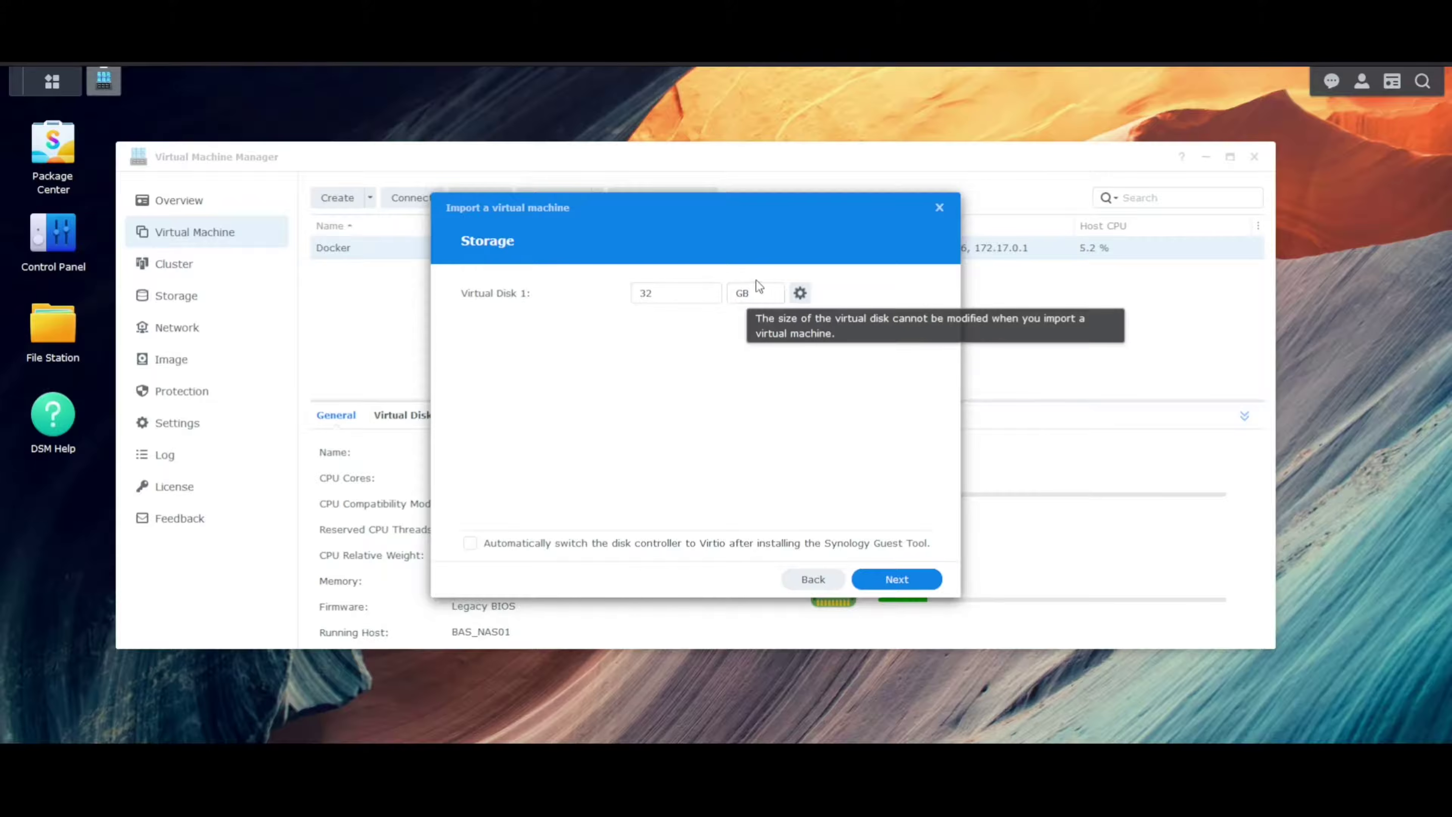
click(933, 585)
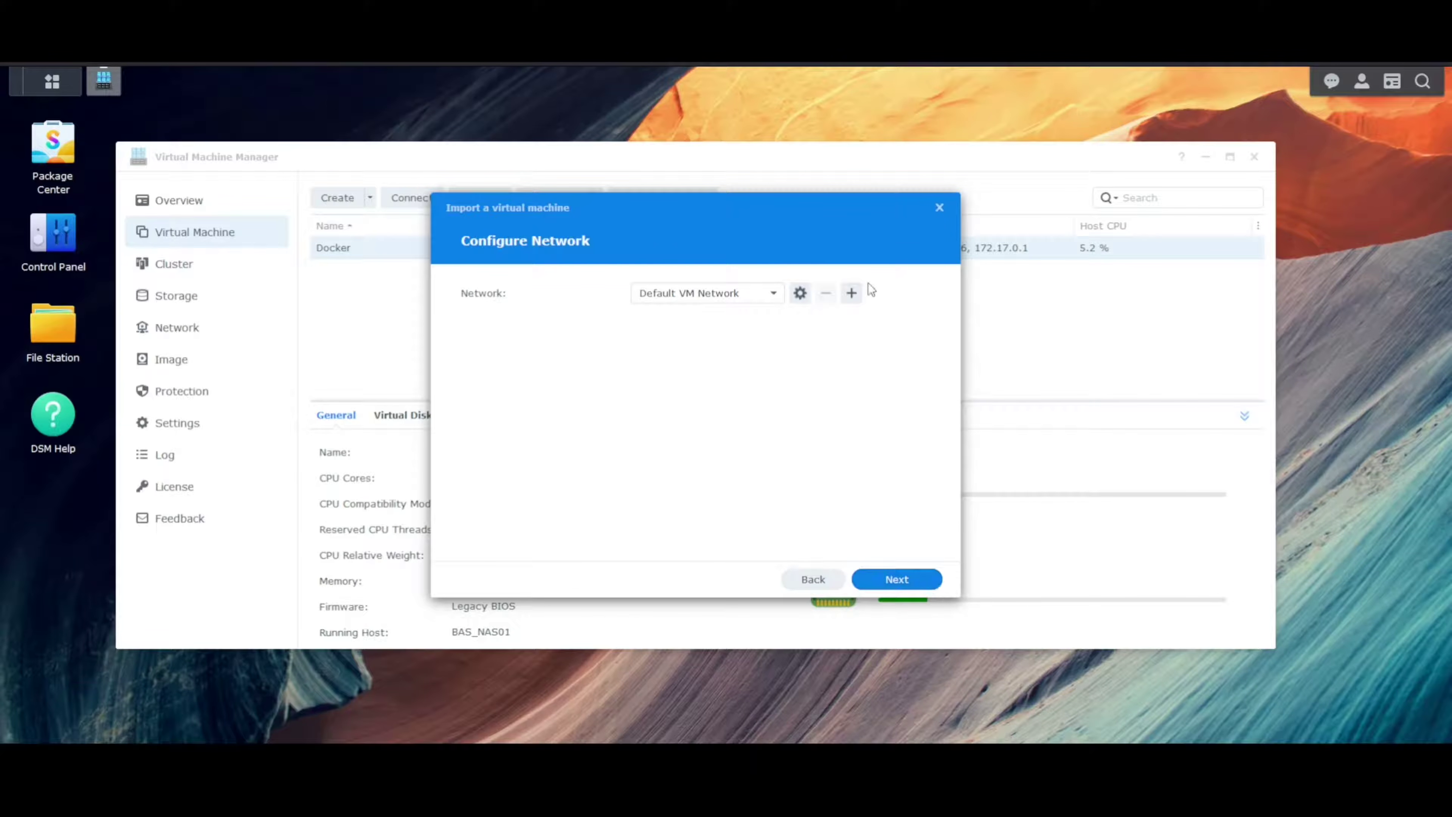
click(800, 292)
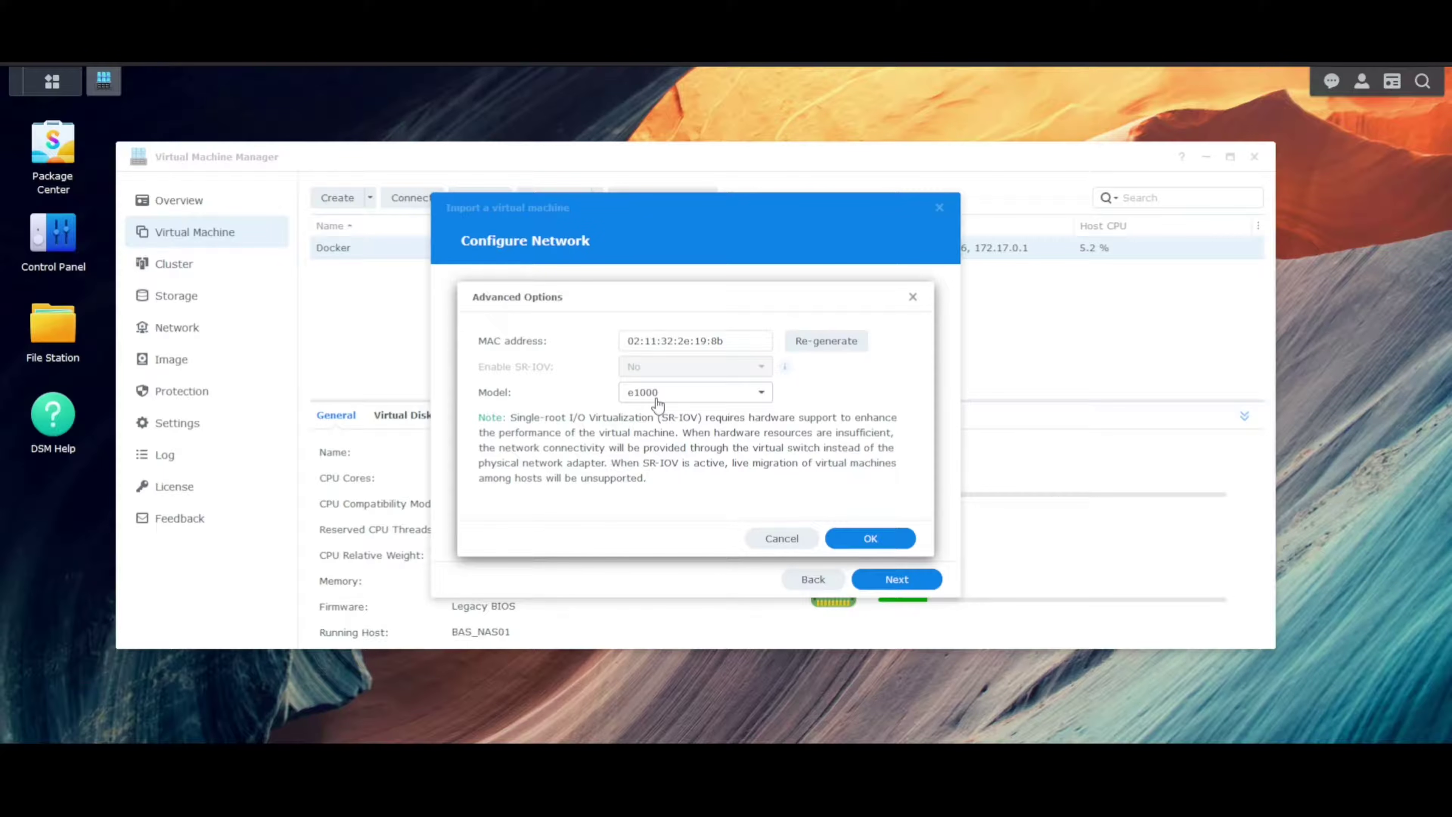
click(870, 539)
click(921, 589)
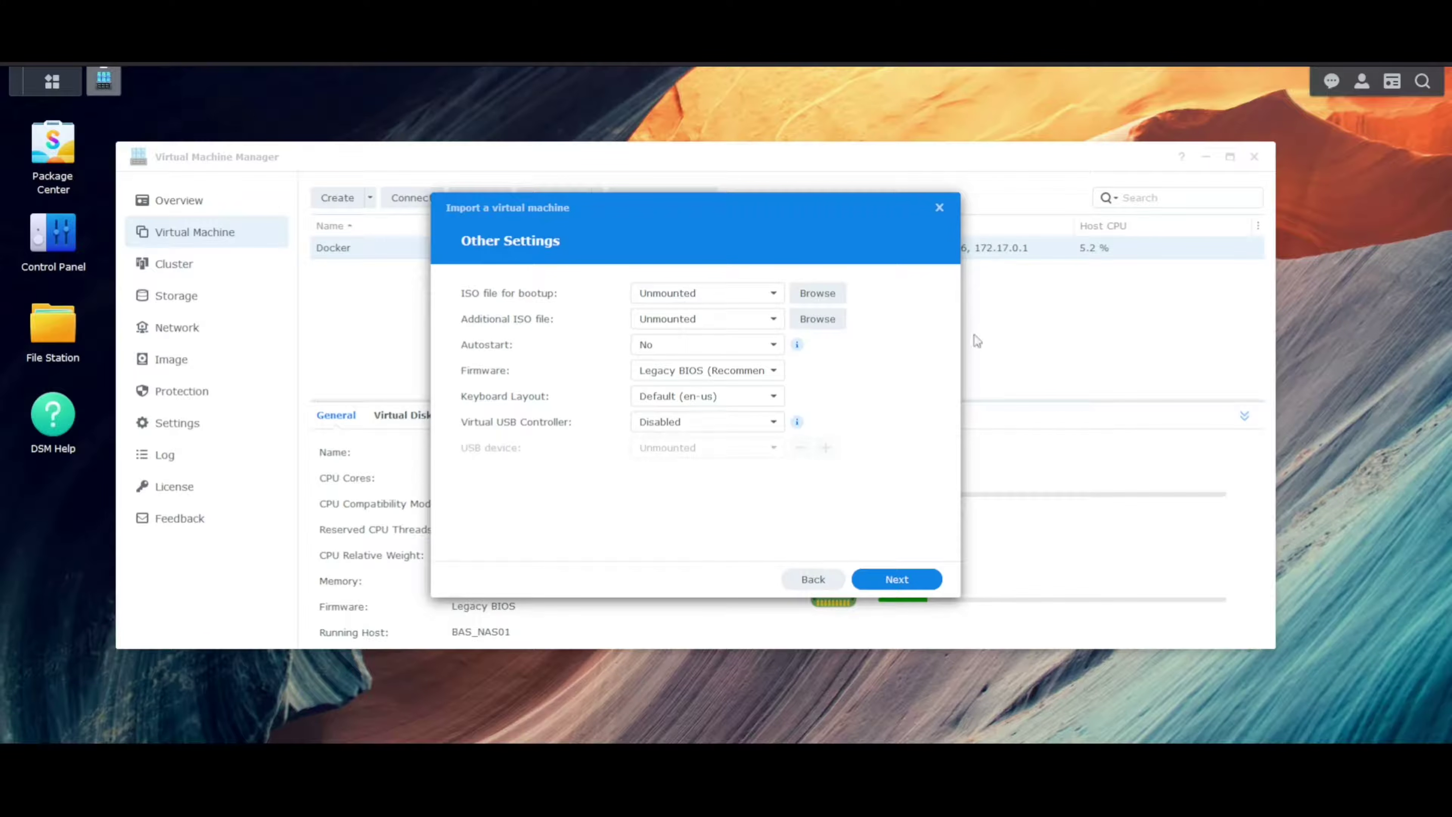
- Set the virtual machine's autostart to Yes and its firmware to UEFI
click(716, 345)
click(670, 373)
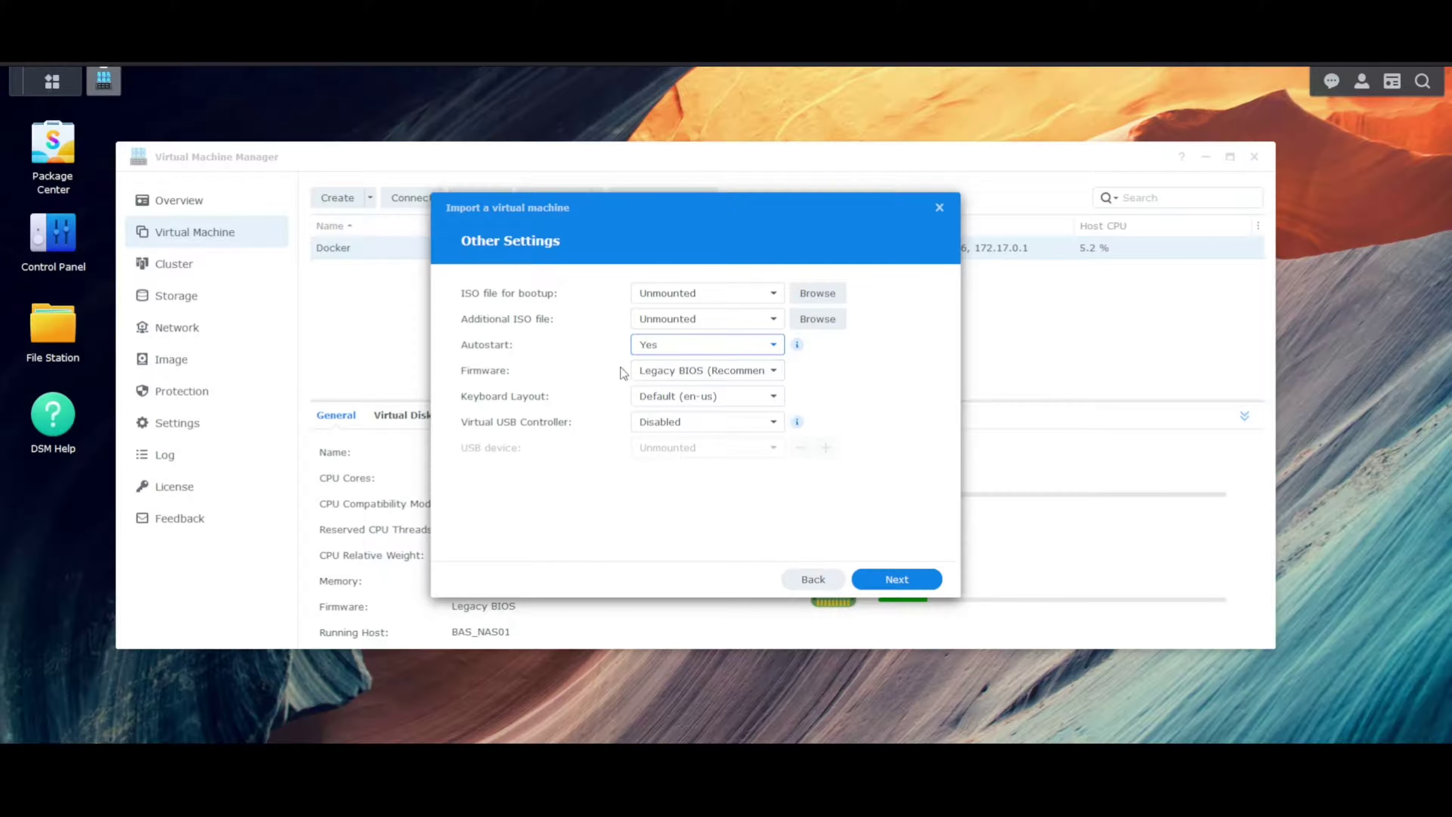
click(671, 376)
click(662, 423)
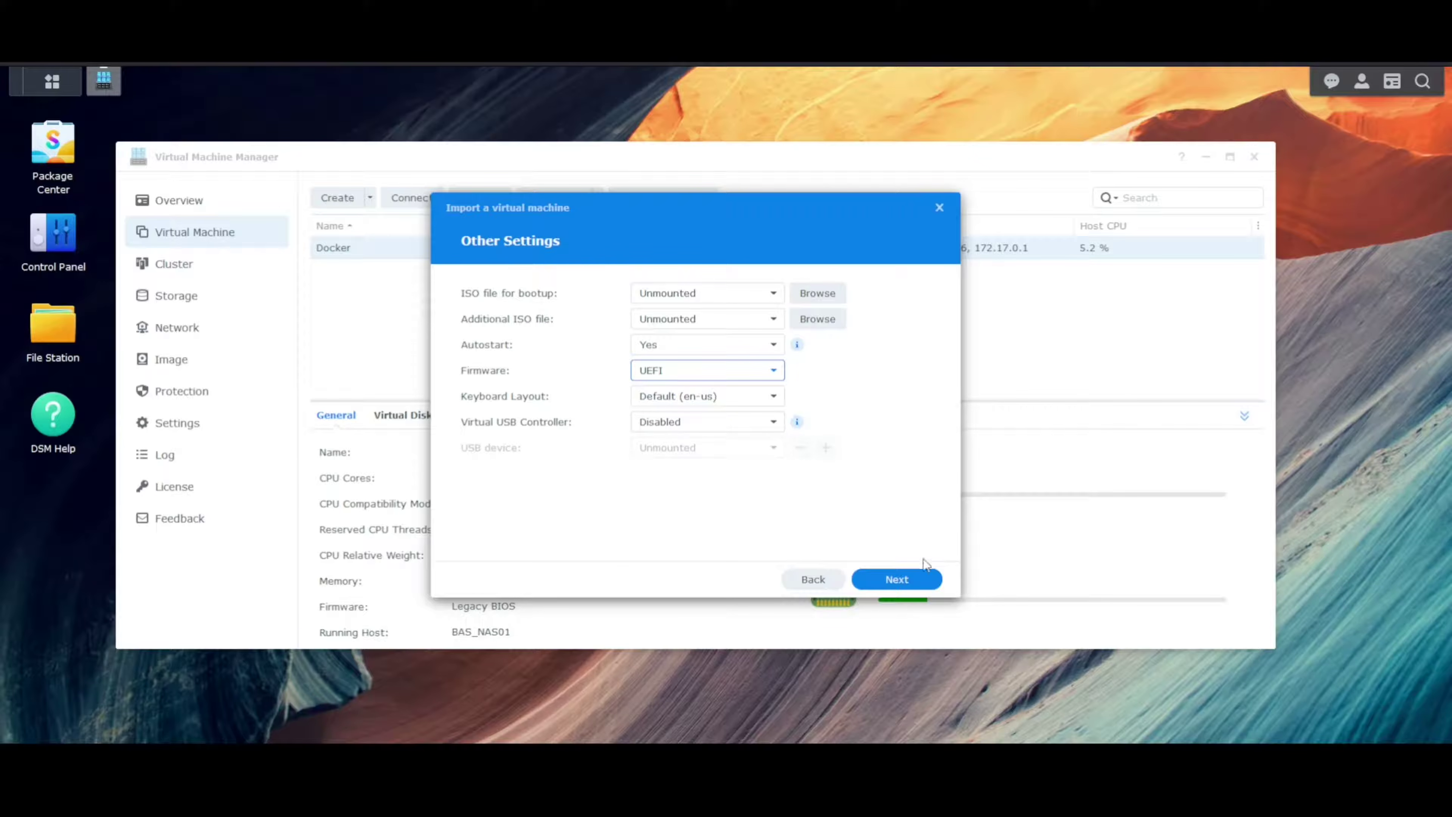
click(883, 579)
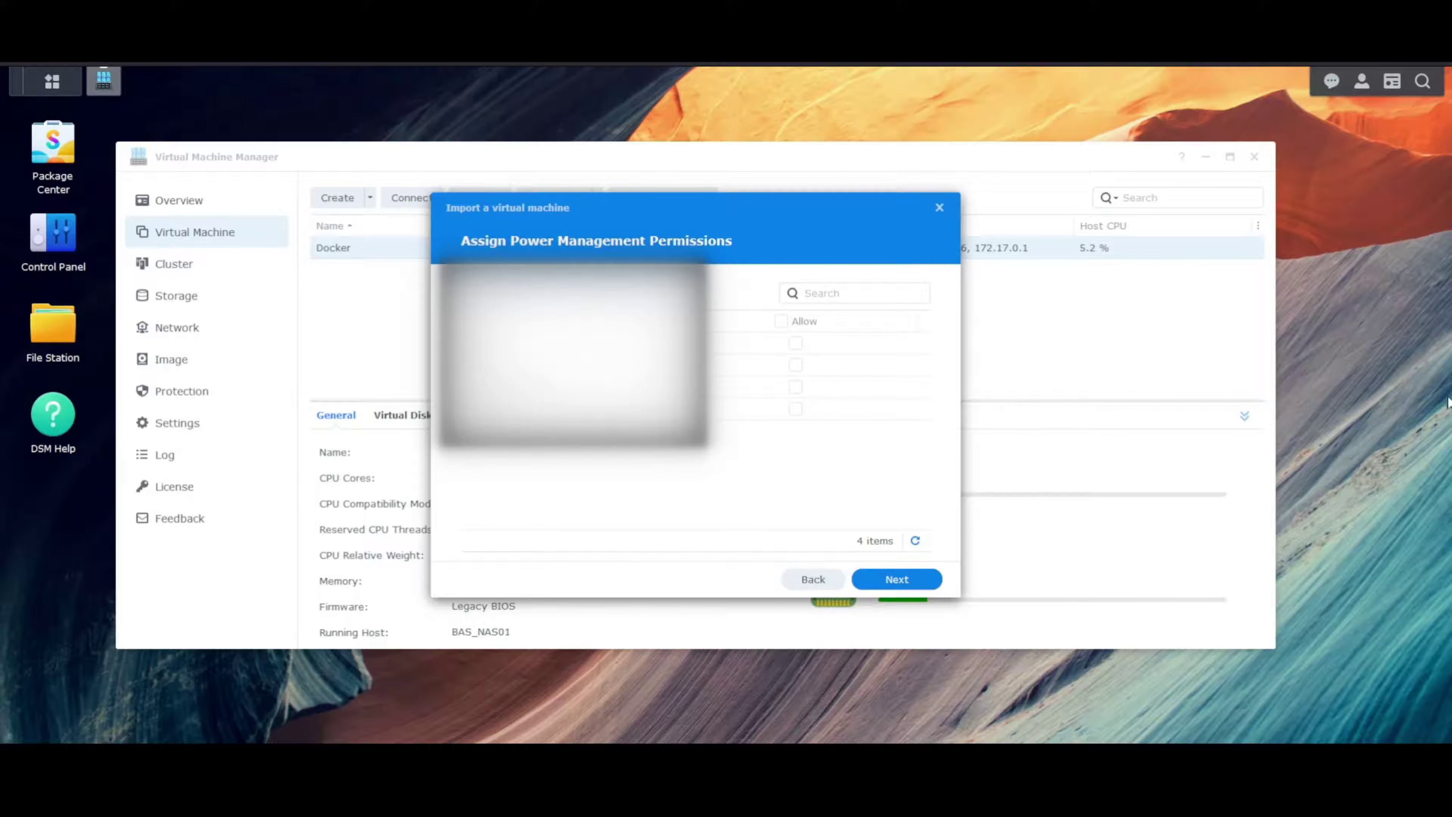
- Allow power management for the last two listed accounts, and create the virtual machine with power-on after creation enabled
click(795, 388)
click(795, 408)
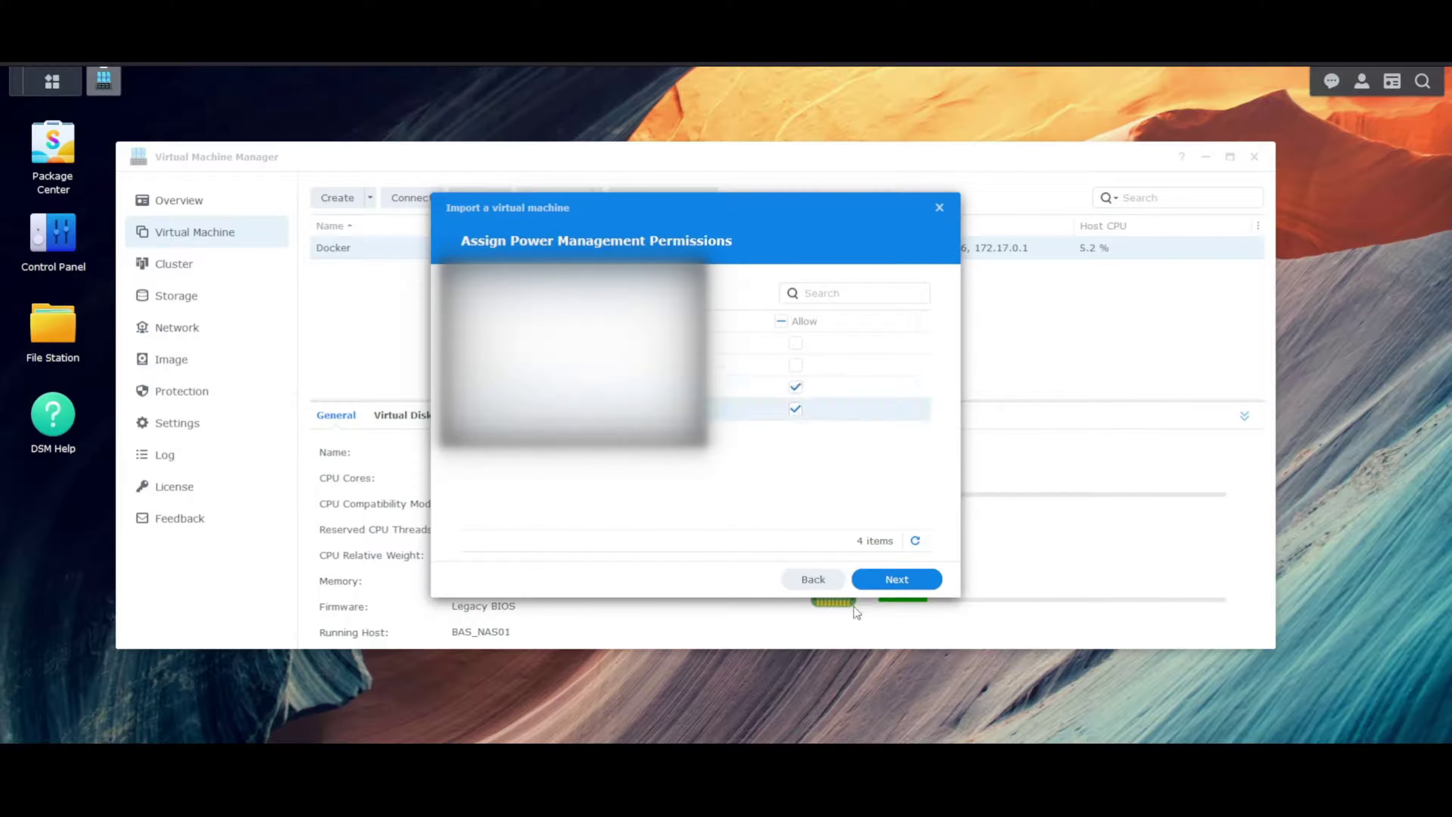
click(891, 584)
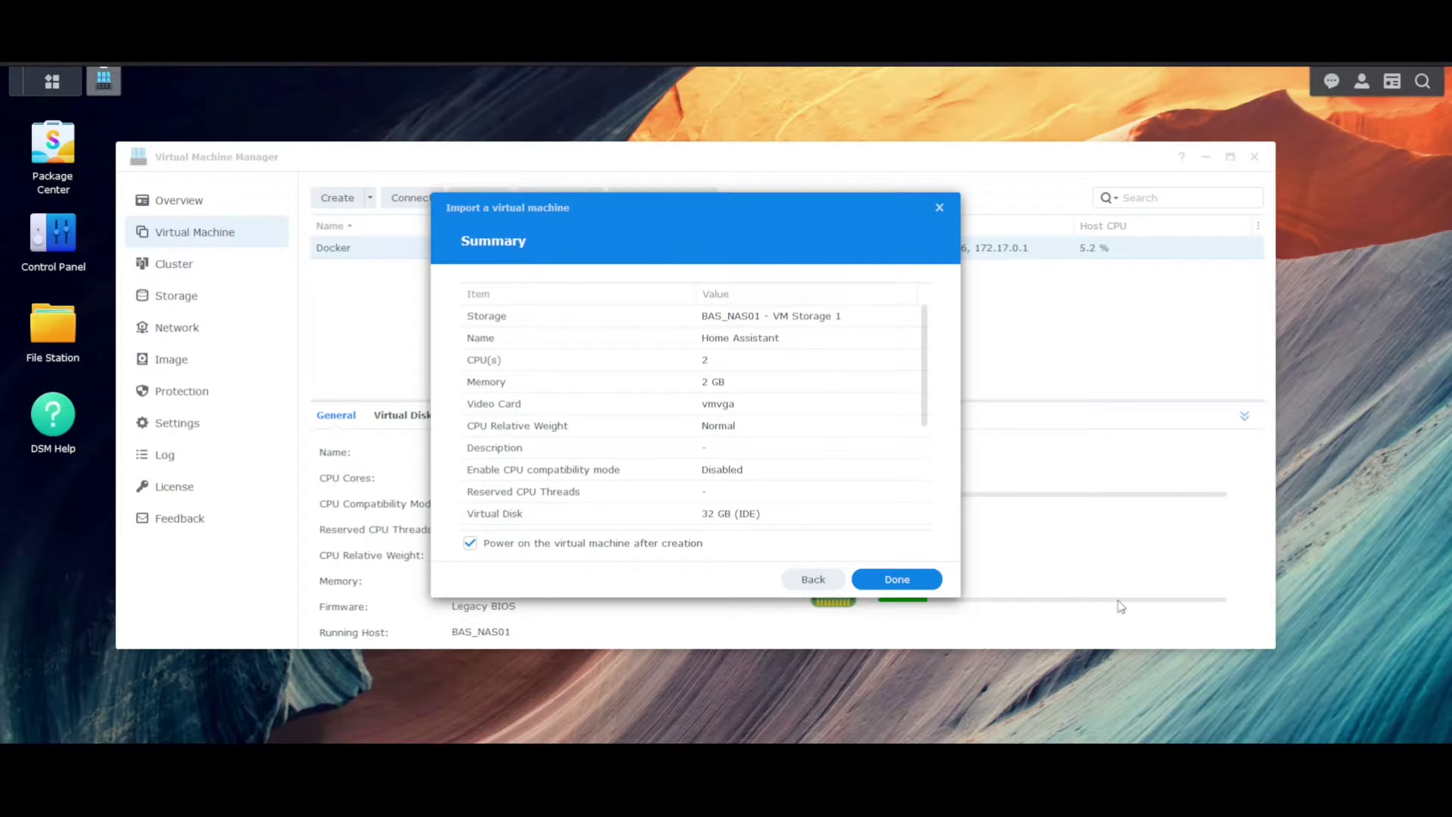
click(925, 580)
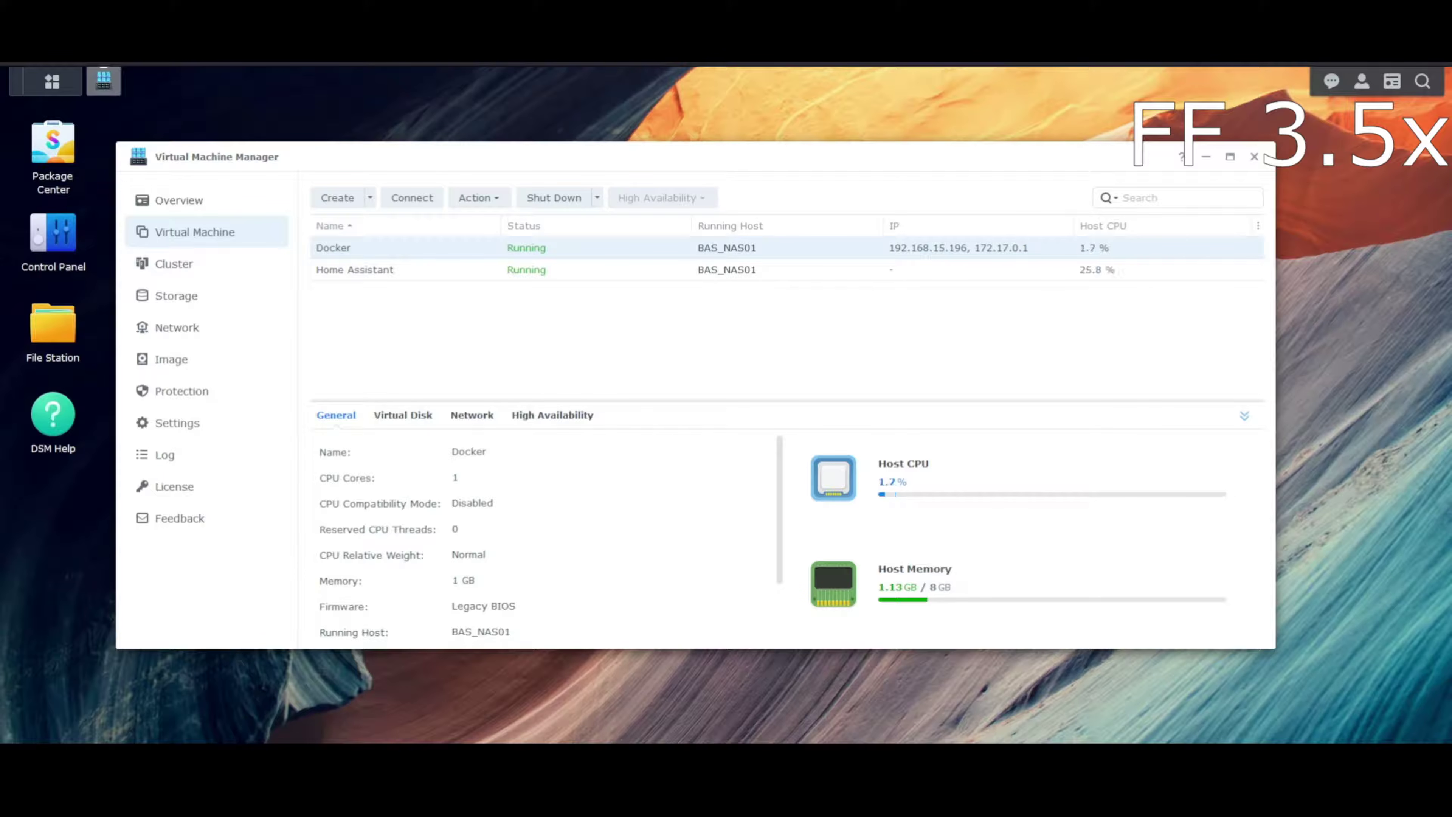
- Connect to the Home Assistant virtual machine, and open its web interface at 192.168.15.197 in the browser
click(595, 269)
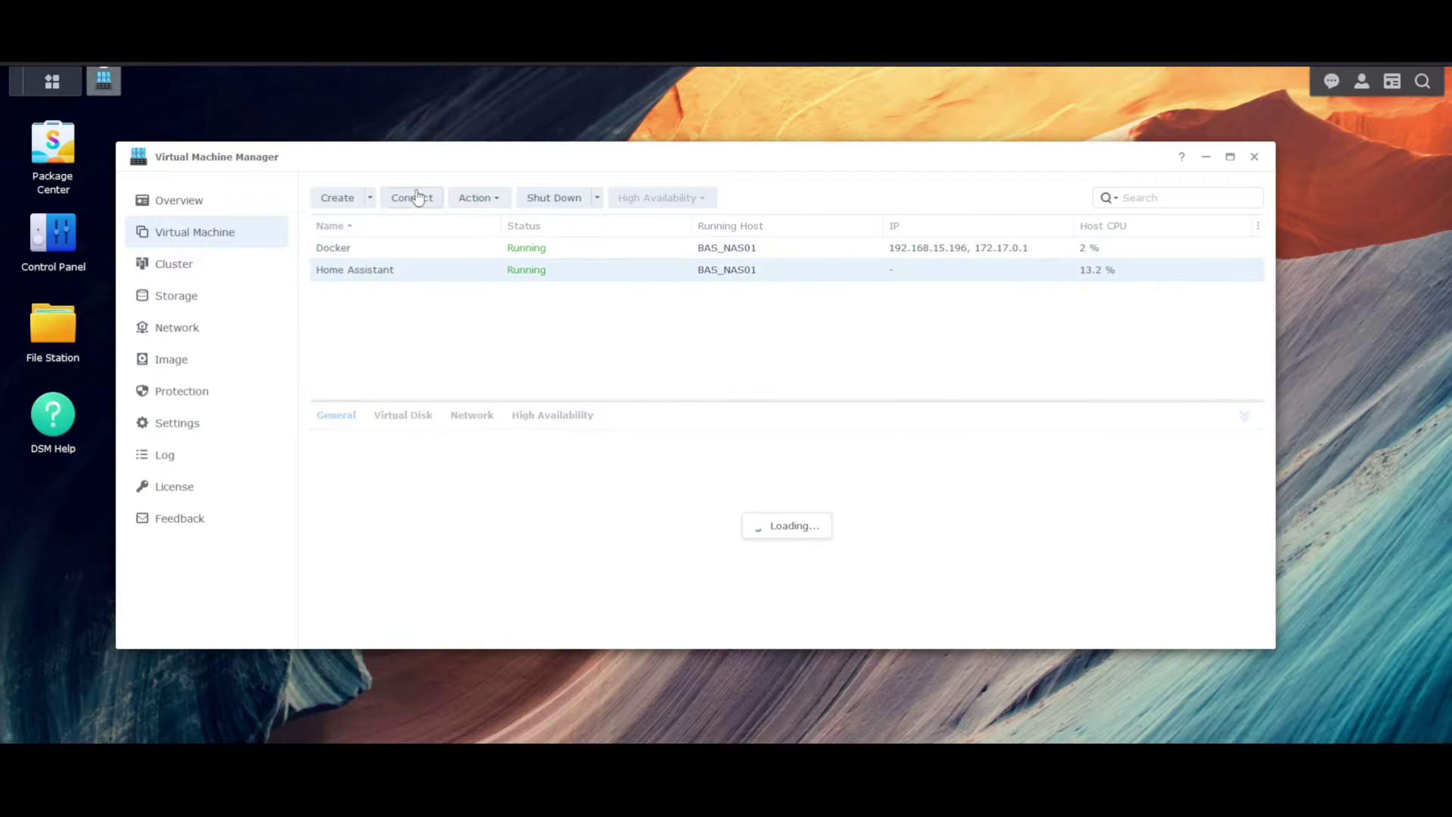
click(412, 197)
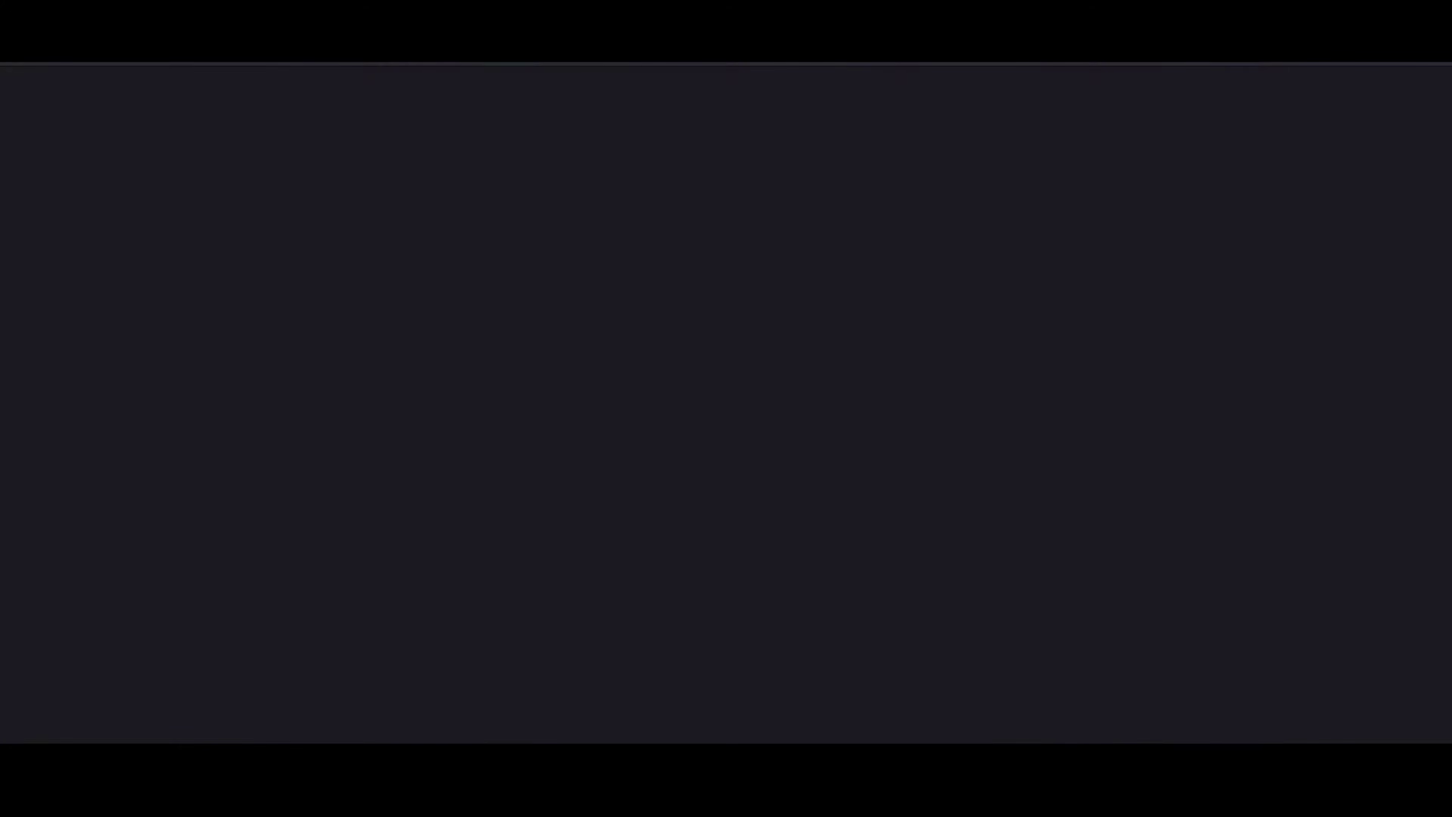
text(192.168.15.3)
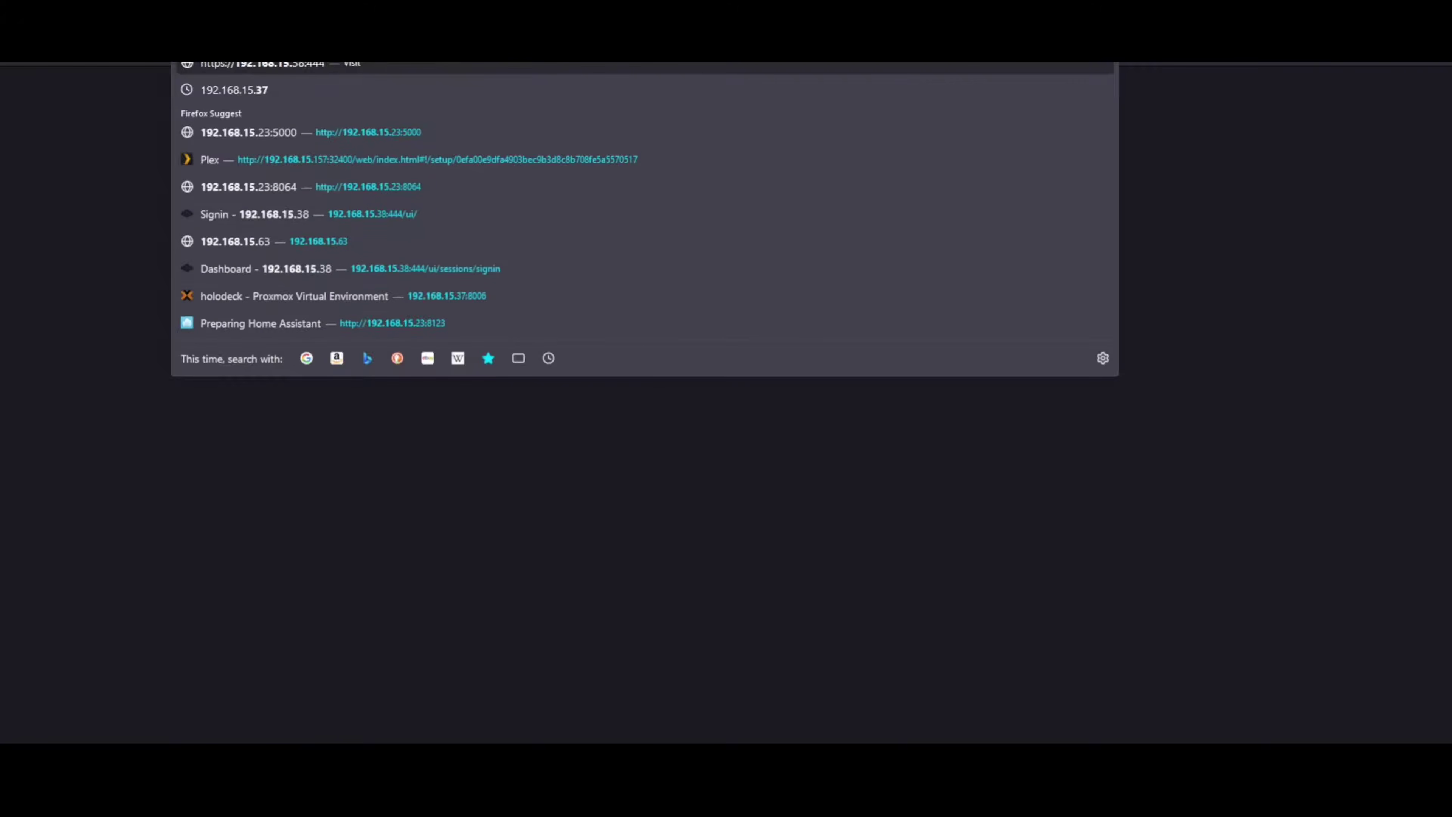
key(BackSpace)
key(BackSpace)
text(197:)
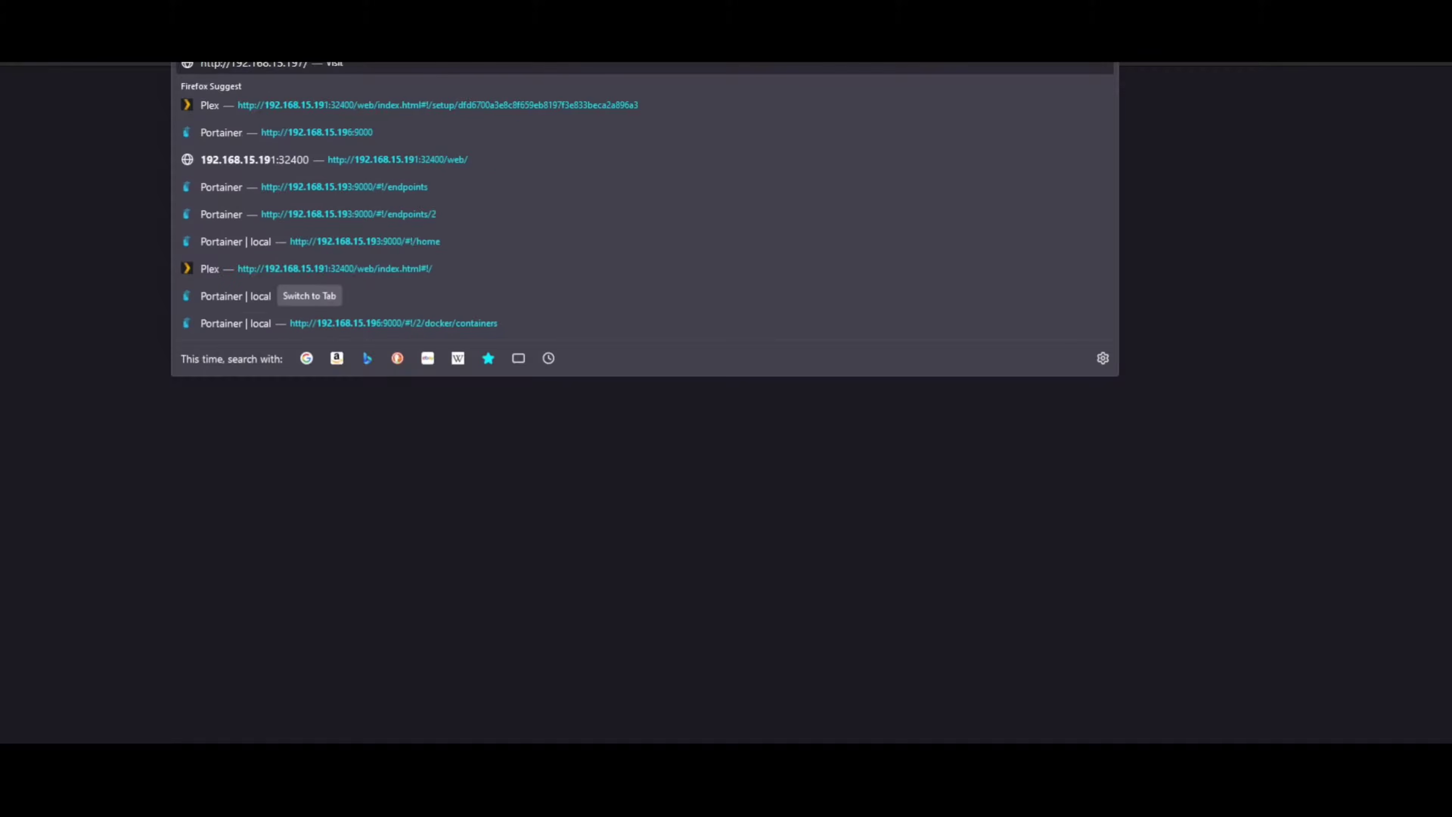
key(Return)
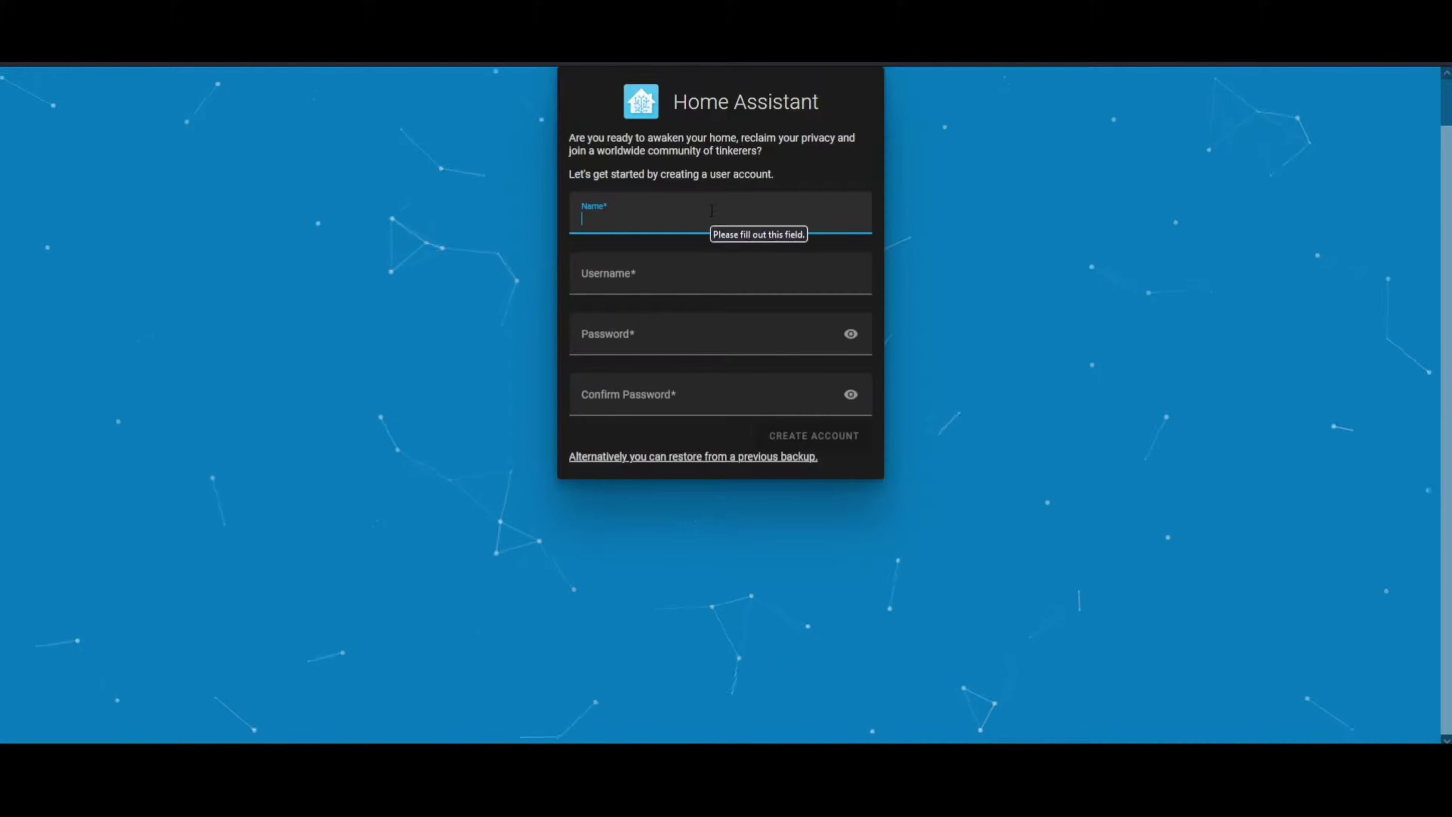
- Create the Home Assistant user account by filling in the name, username, password and password confirmation
text(matthew)
key(Tab)
key(Tab)
key(ctrl+v)
key(Tab)
key(ctrl+v)
triple_click(712, 211)
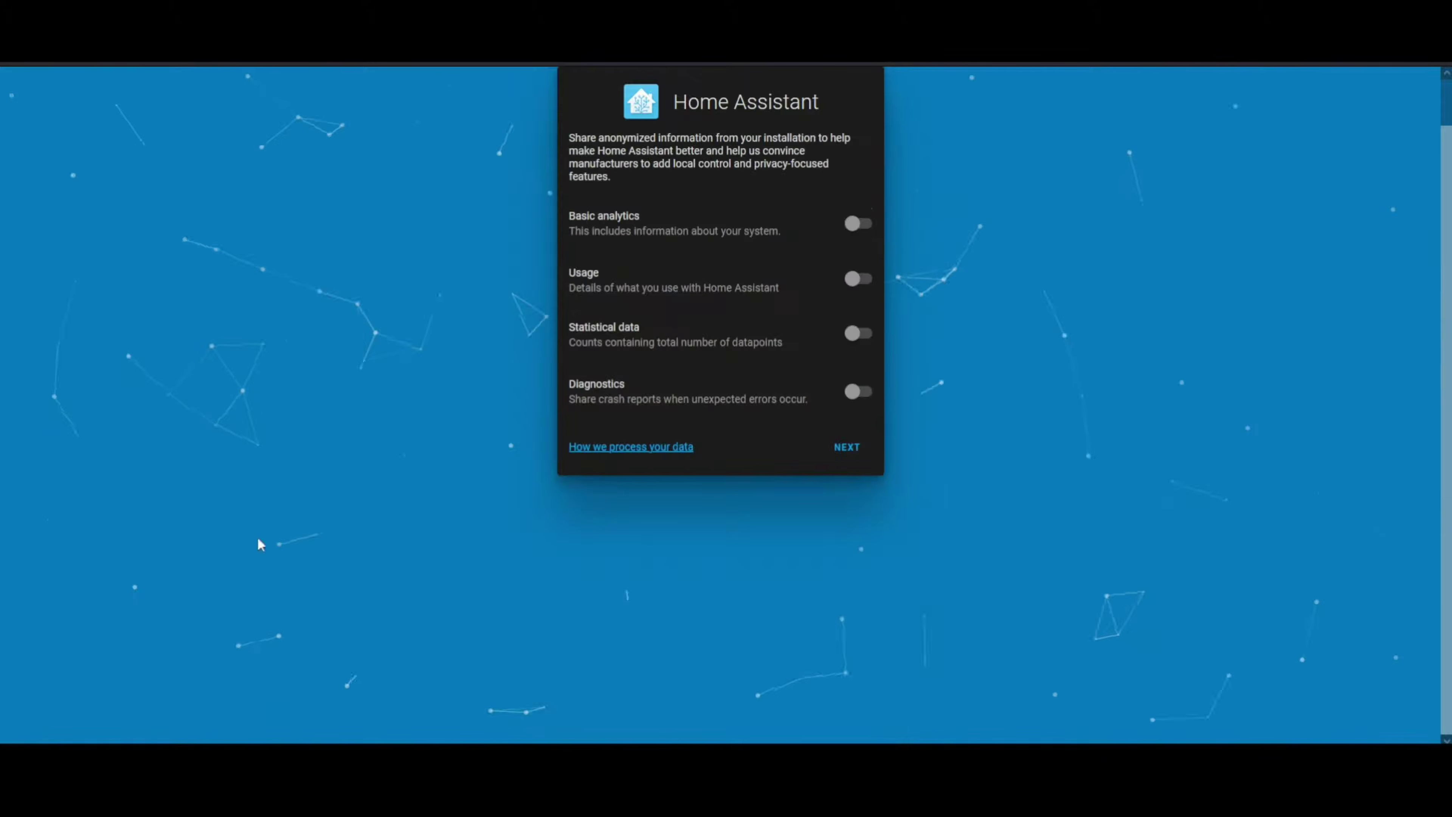
- Enable sharing of Basic analytics and Statistical data, and finish the onboarding without adding any integrations
click(858, 224)
click(858, 333)
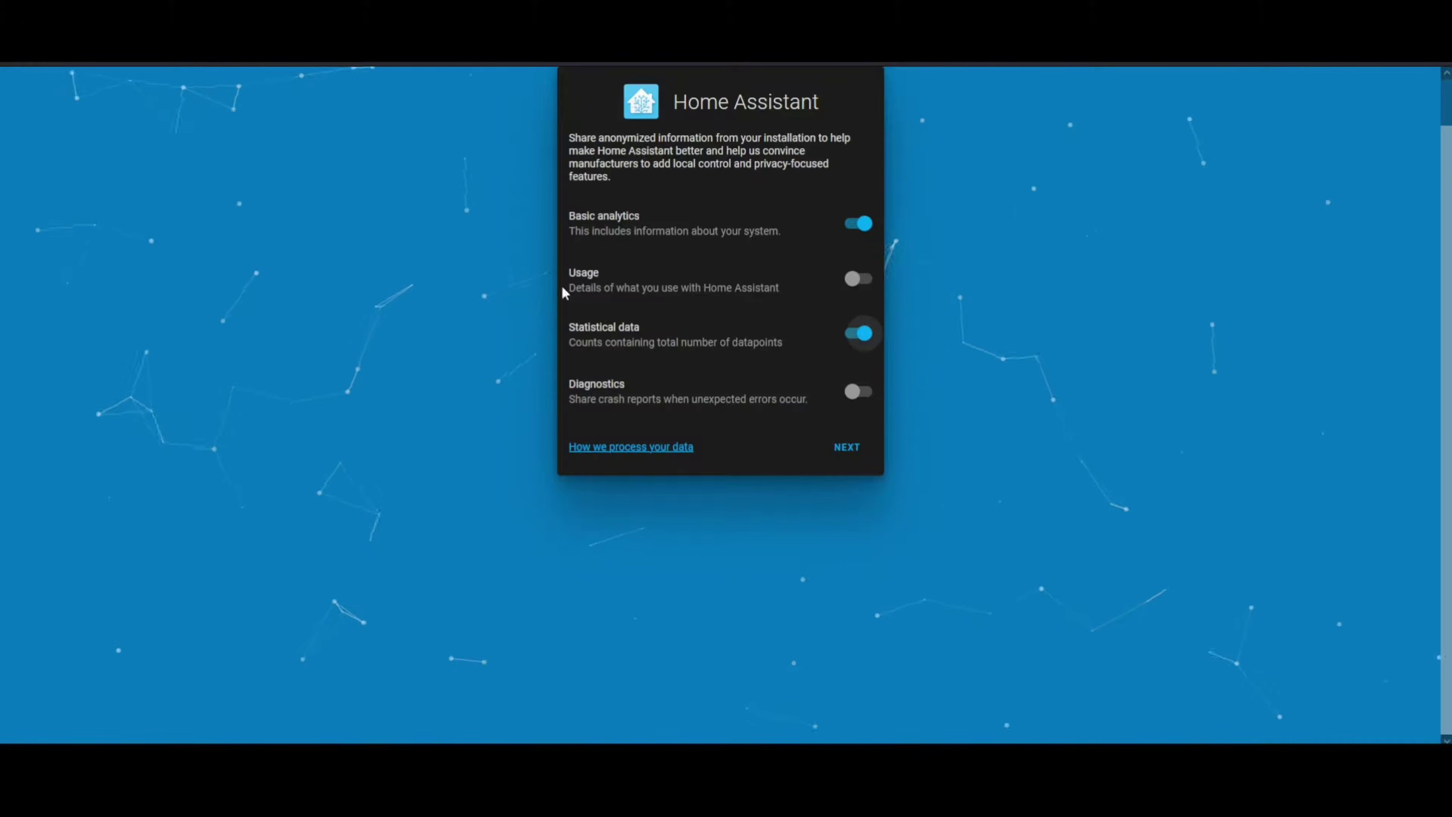
click(848, 449)
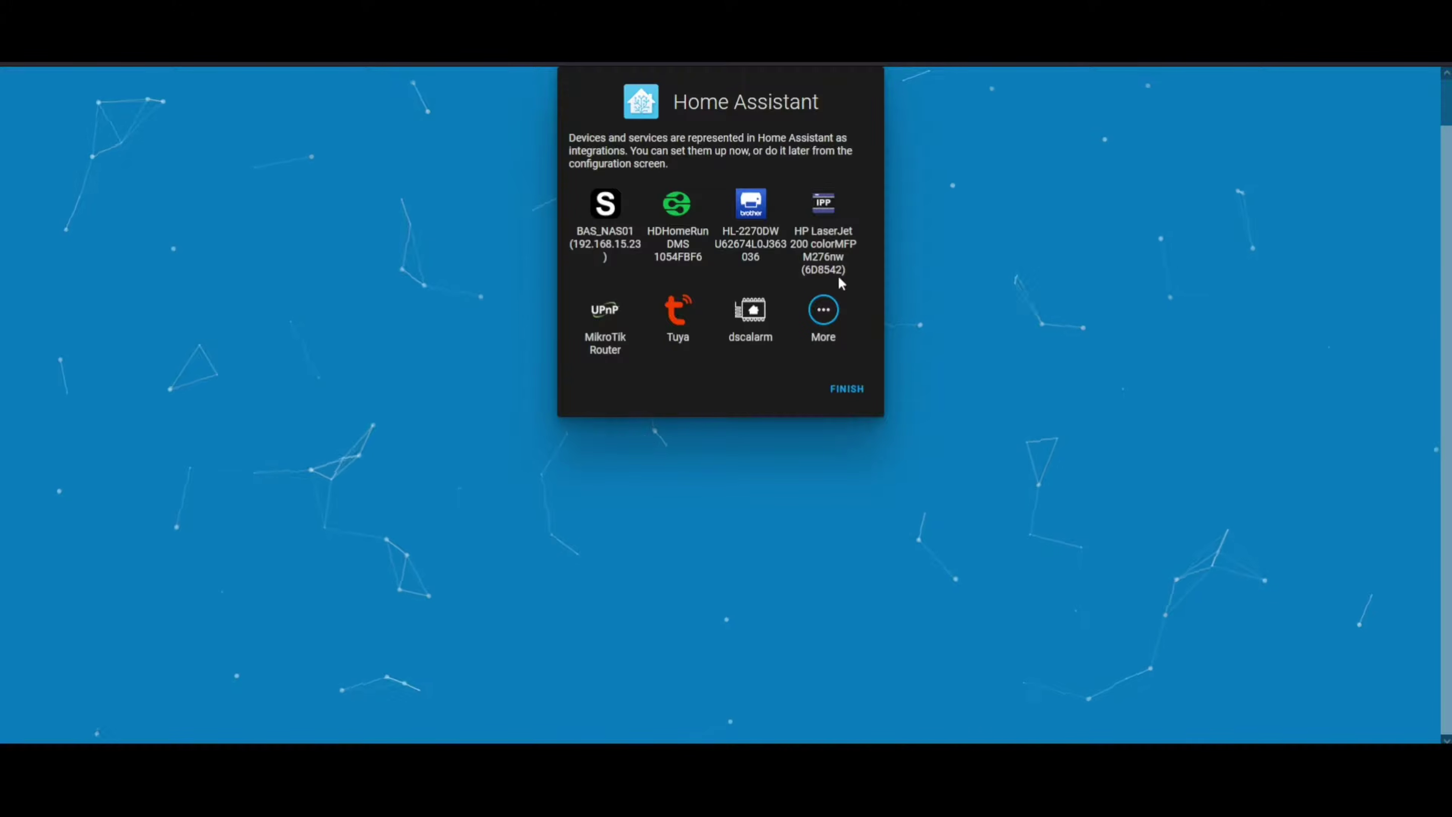
click(849, 390)
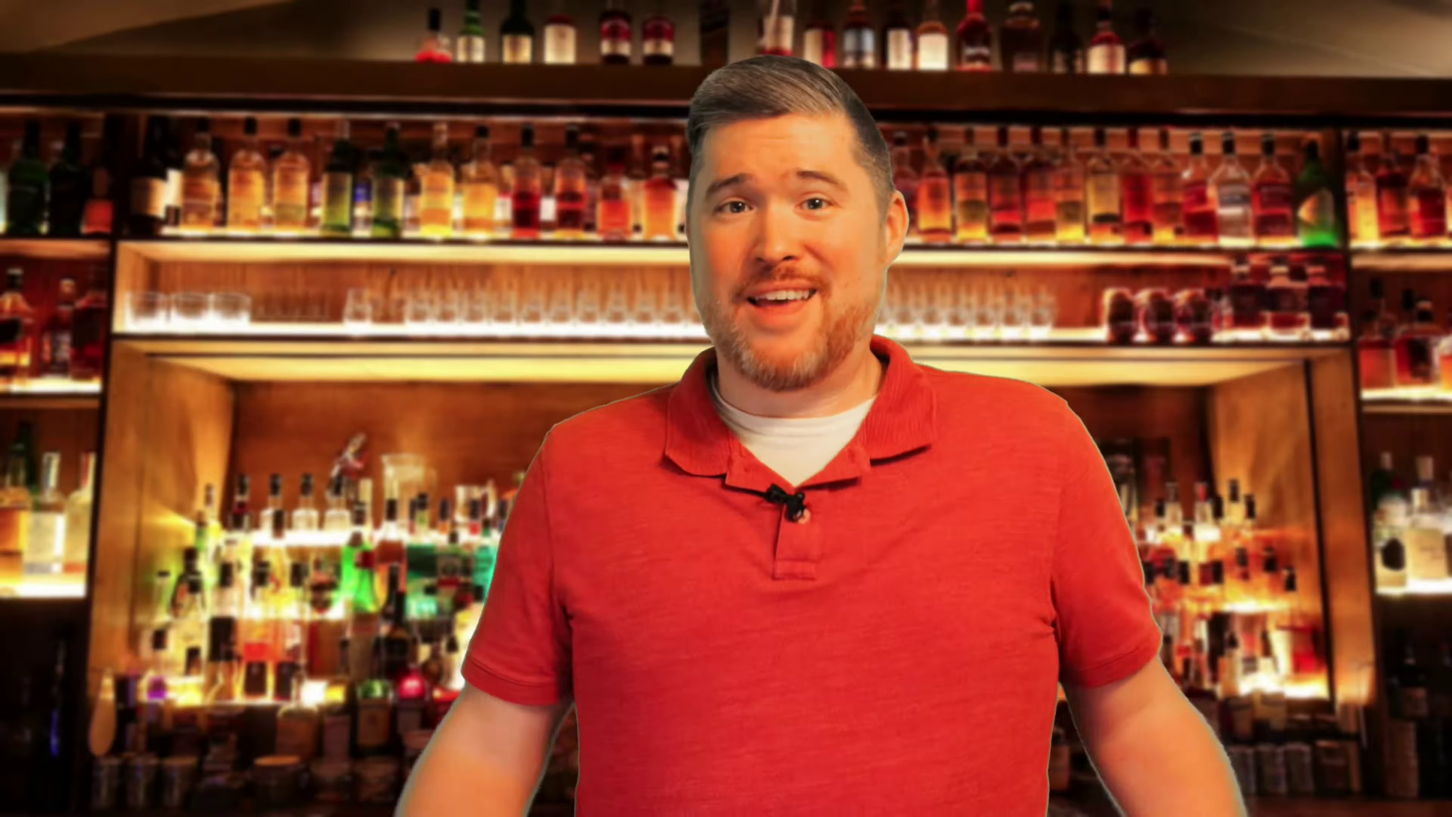